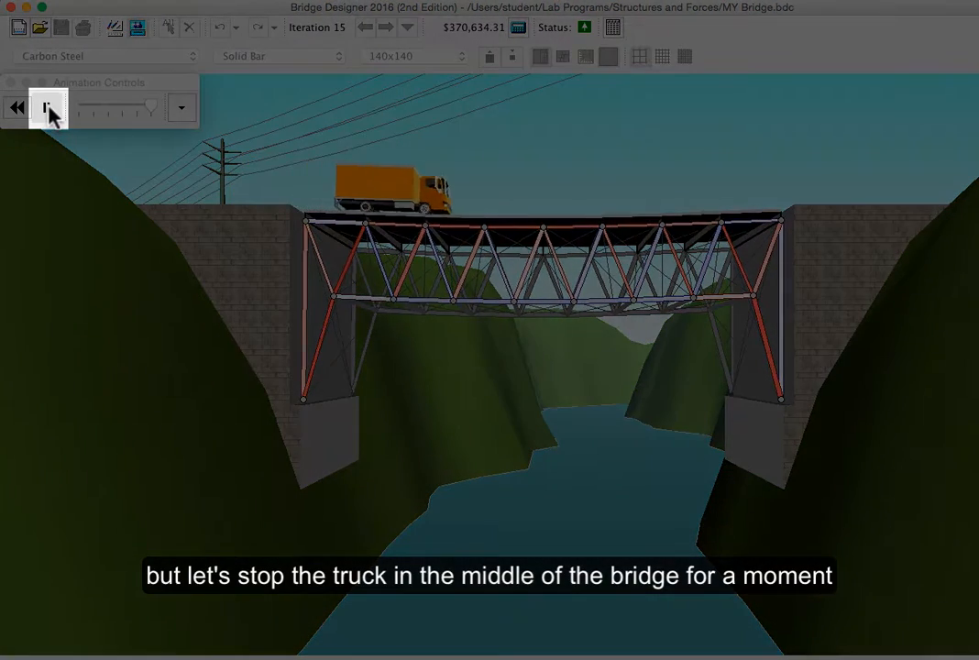
Pause the load test animation with the truck near the middle of the bridge, and return to the drawing board
click(47, 109)
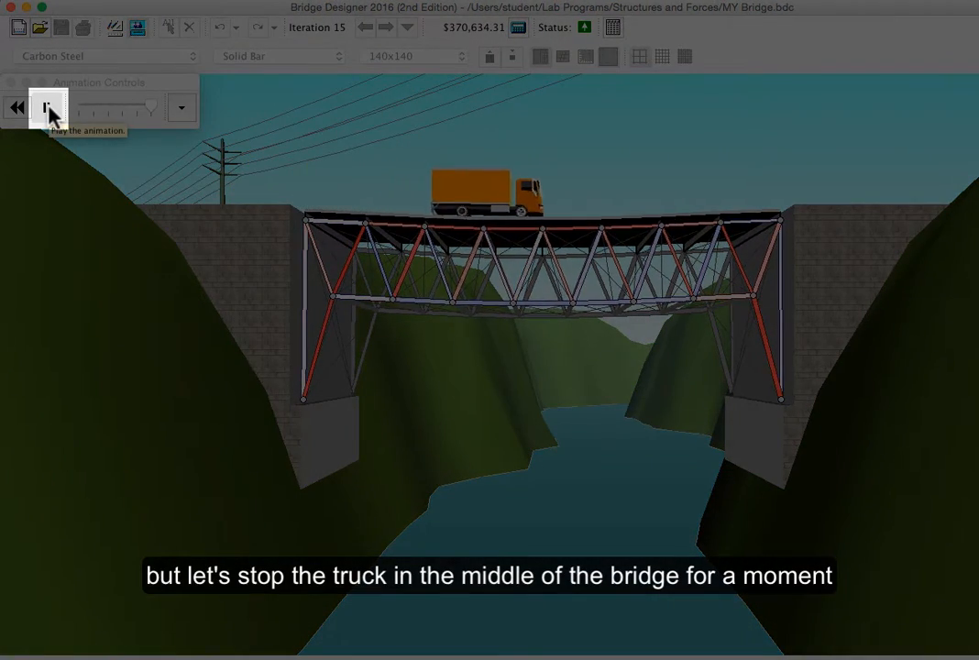
click(47, 108)
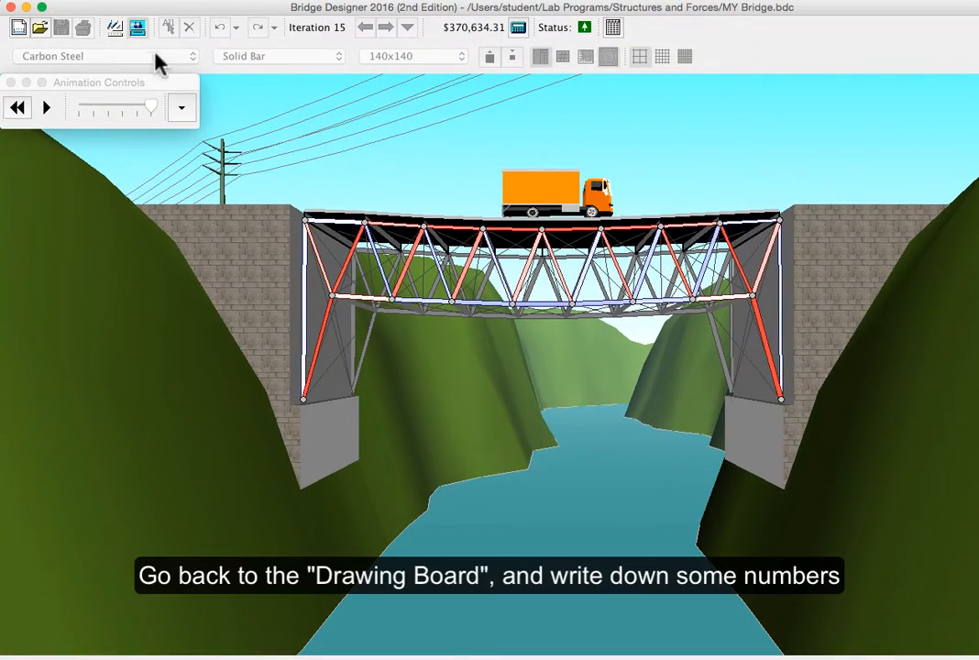
click(115, 28)
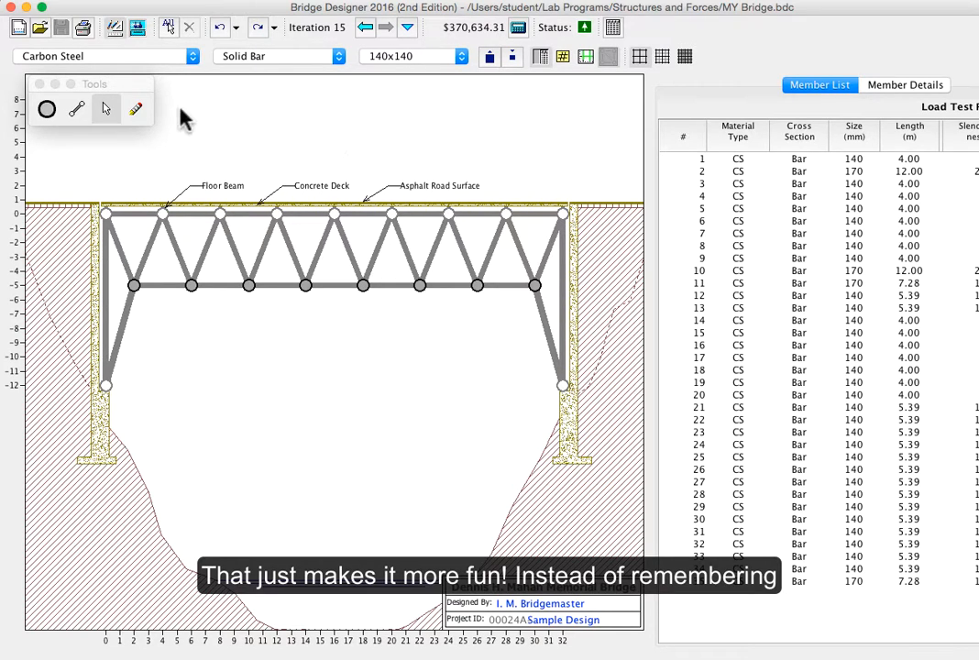
Briefly rerun the load test, return to the drawing board, and open the table of load test results
click(137, 28)
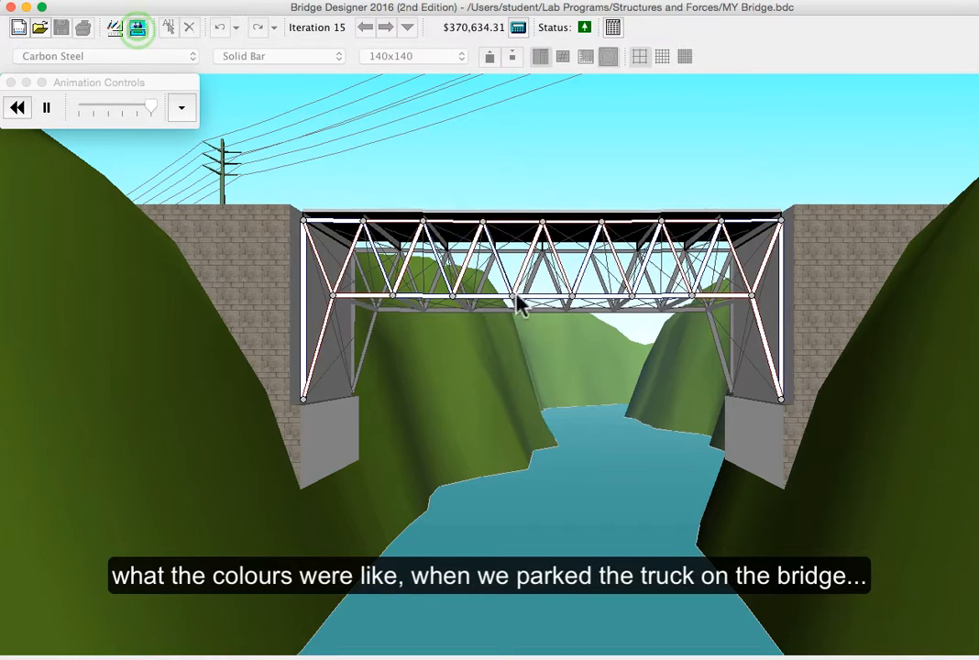
click(113, 29)
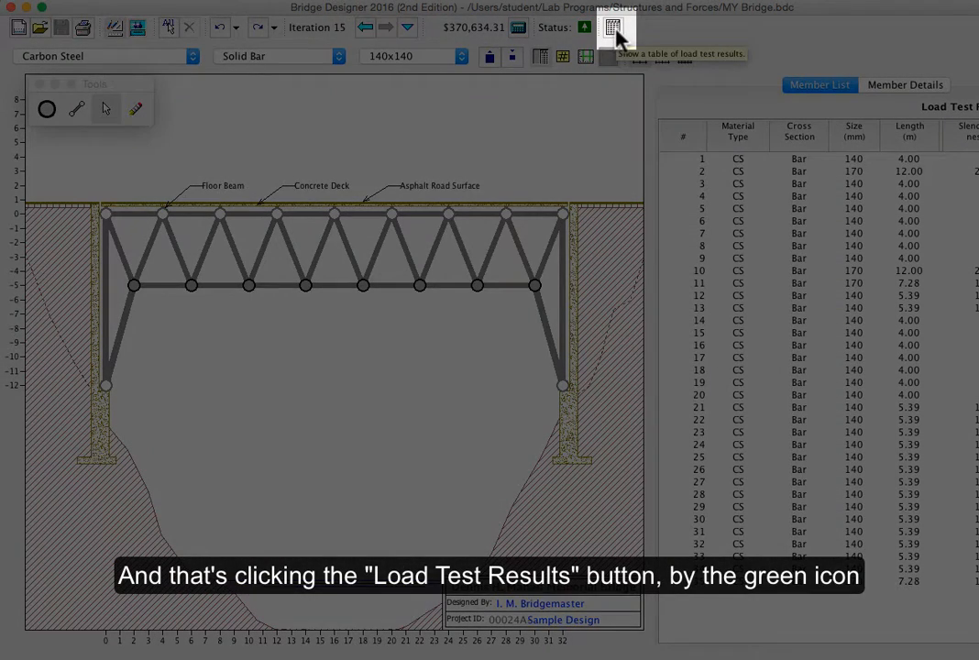
click(613, 29)
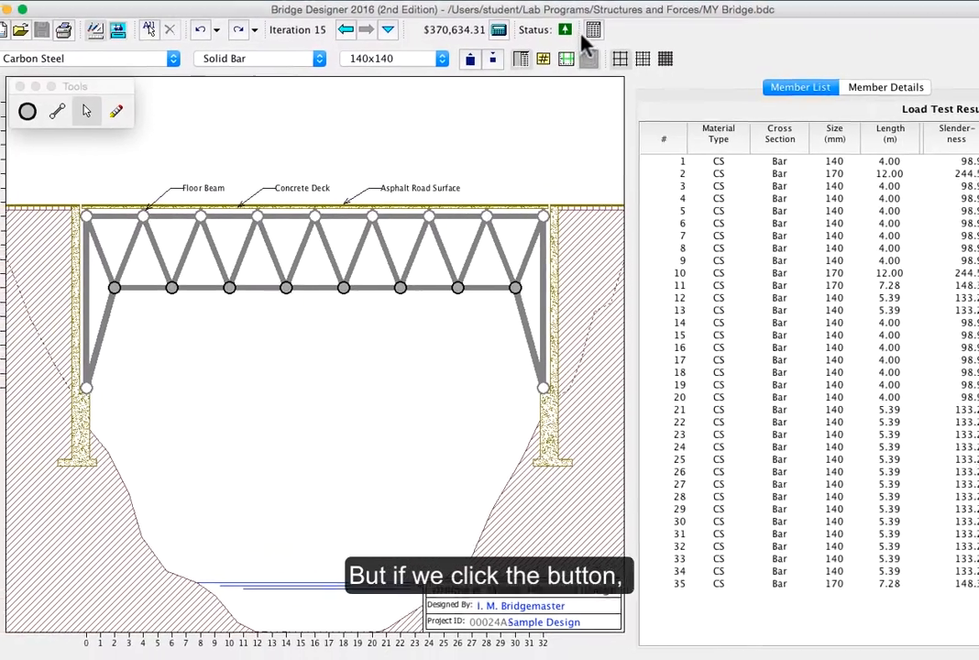
click(505, 39)
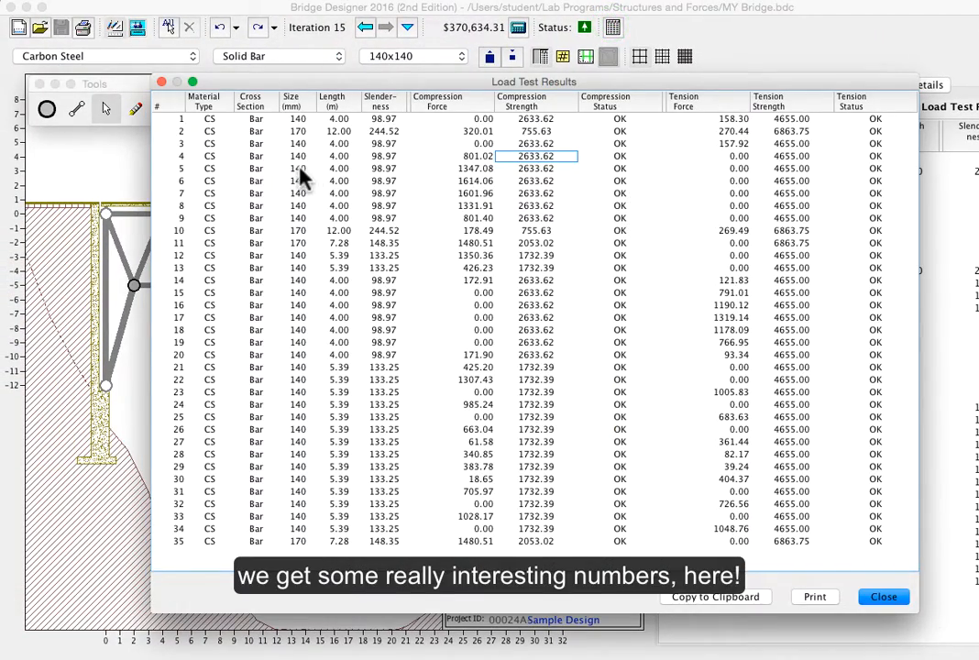
Examine member 1's tension force and strength, and member 2's size, length and slenderness in the load test results
click(166, 119)
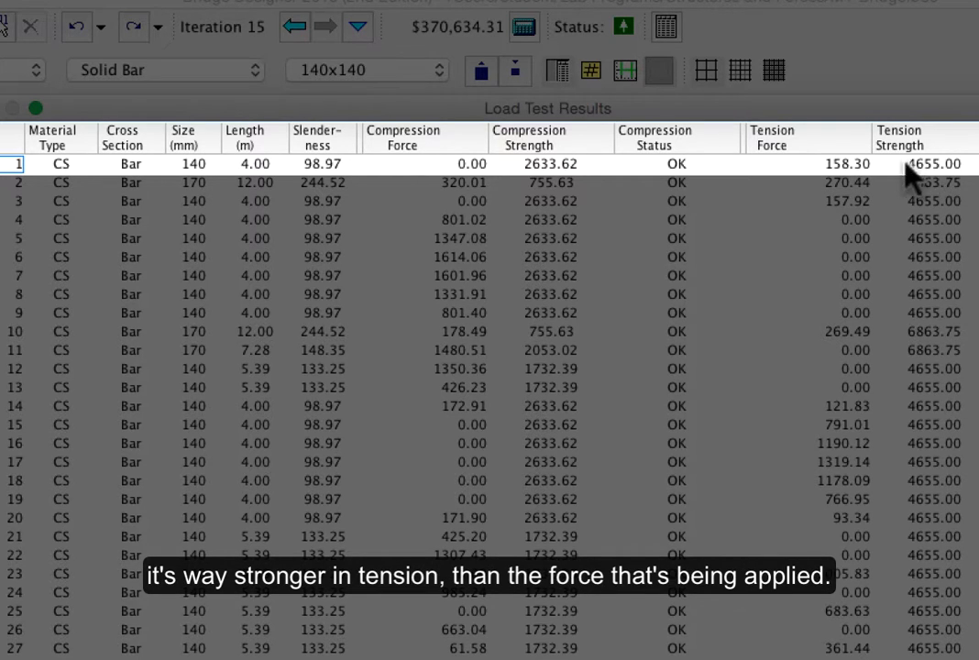
click(843, 165)
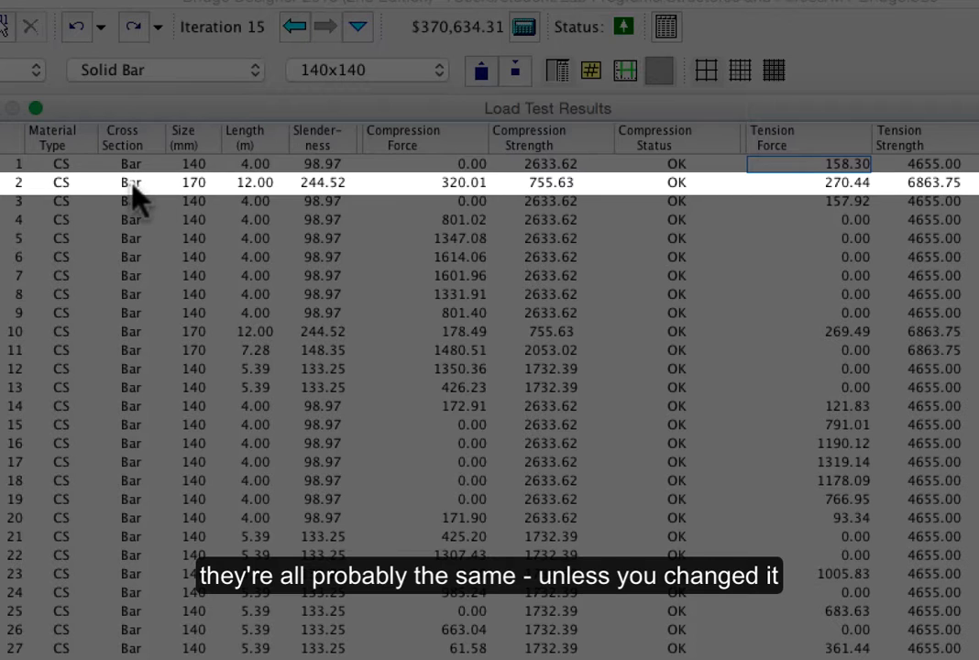
click(193, 182)
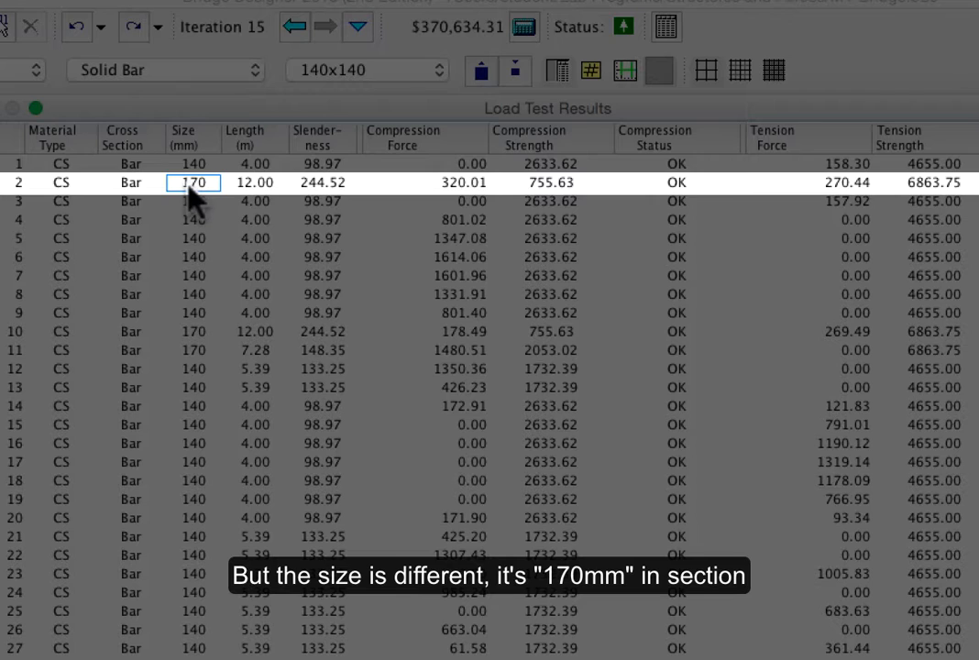
click(247, 187)
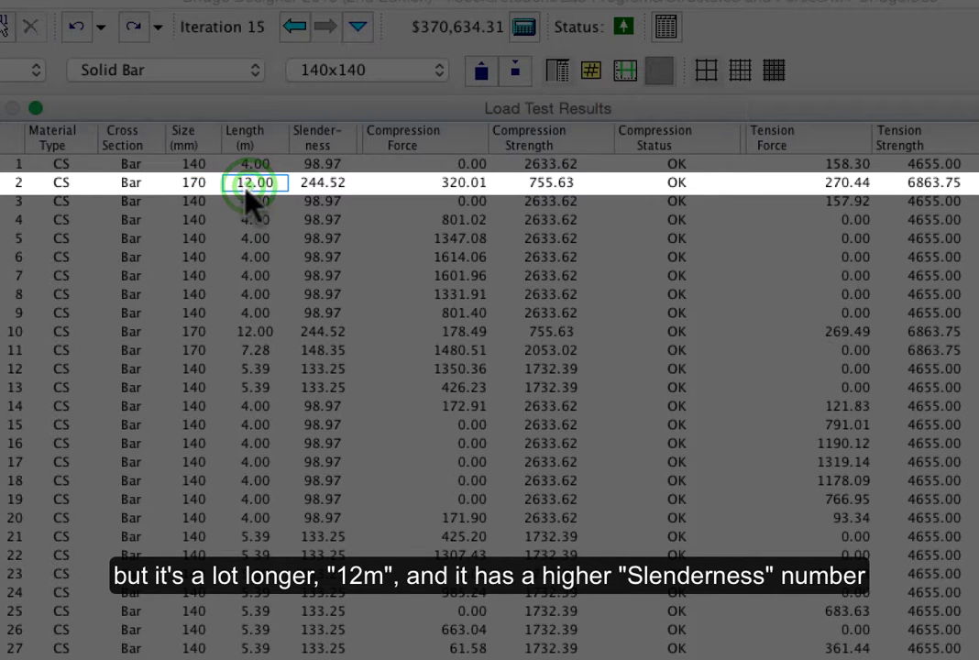
click(317, 184)
Compare member 2's compression force with its compression strength, and its tension force with its tension strength
click(458, 187)
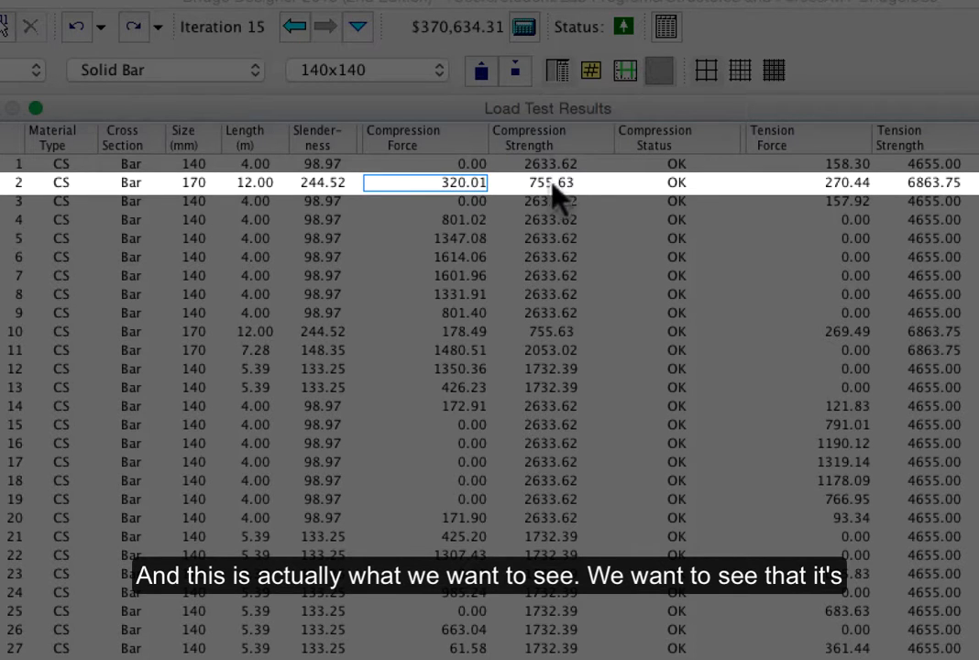
click(548, 184)
click(456, 182)
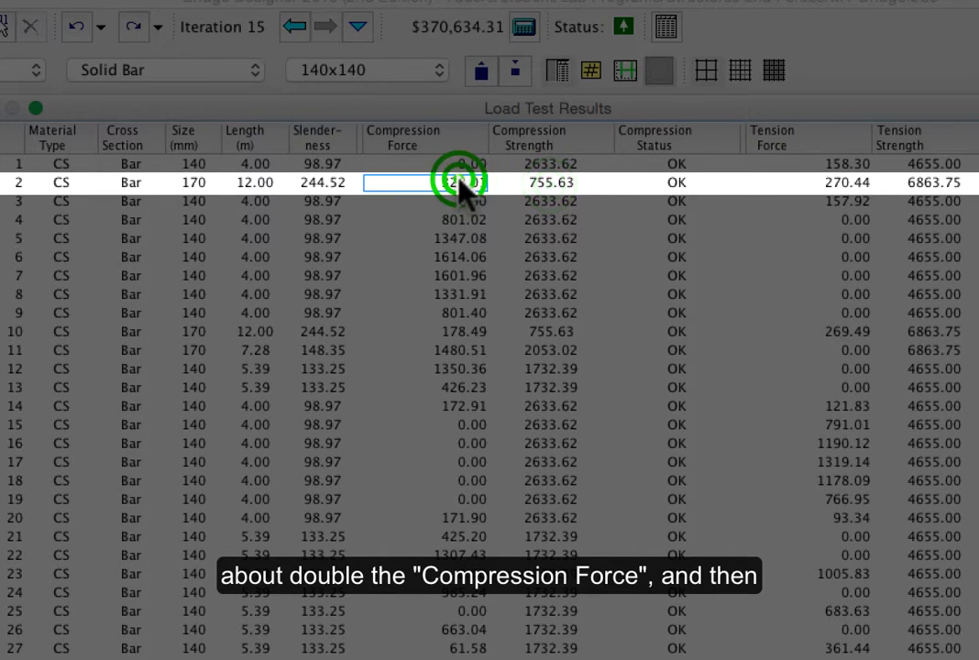
click(550, 192)
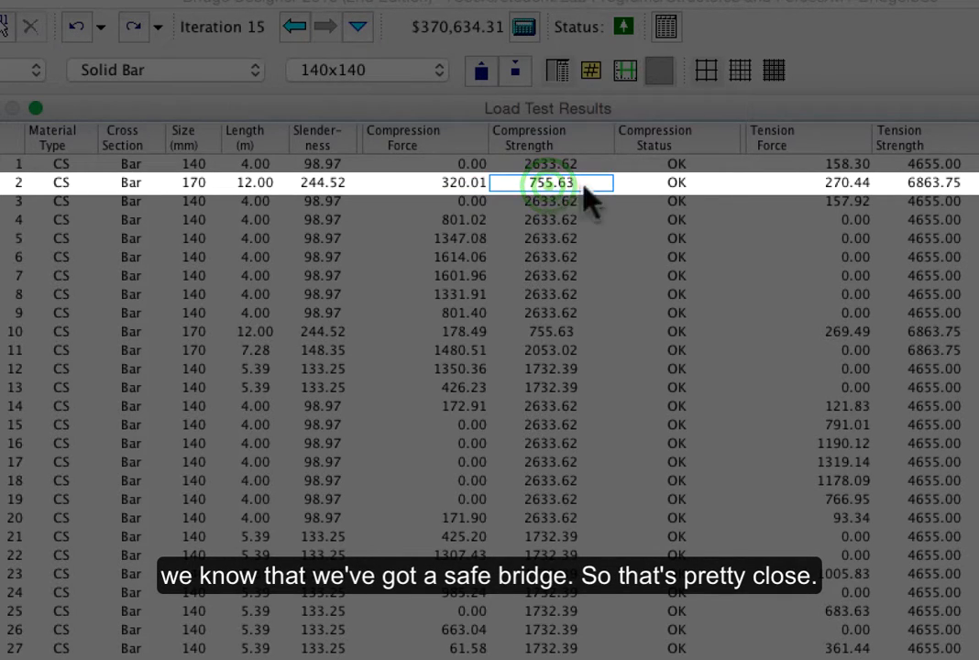
click(850, 185)
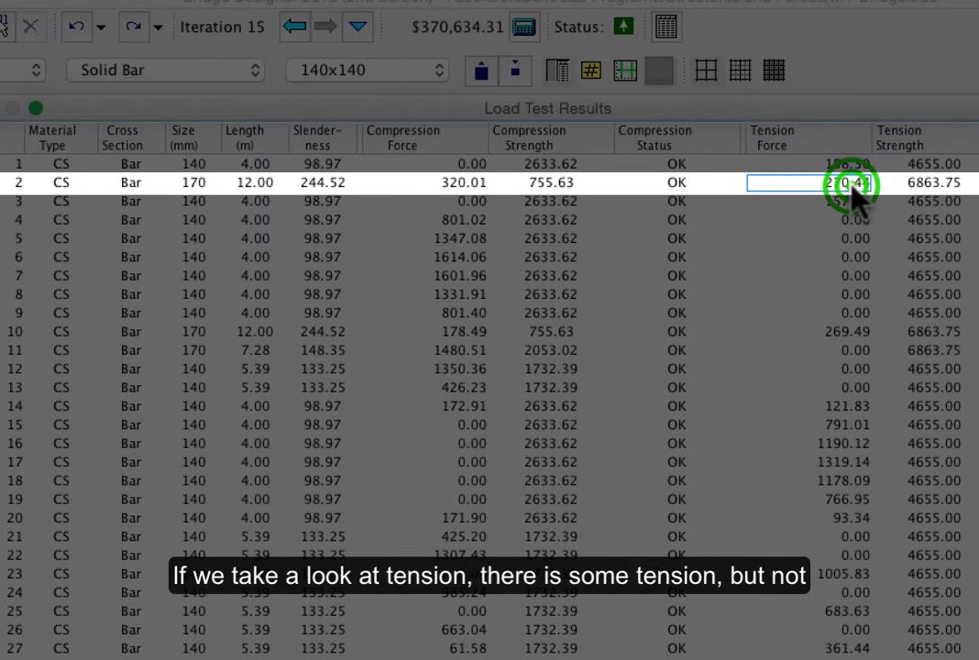
click(934, 186)
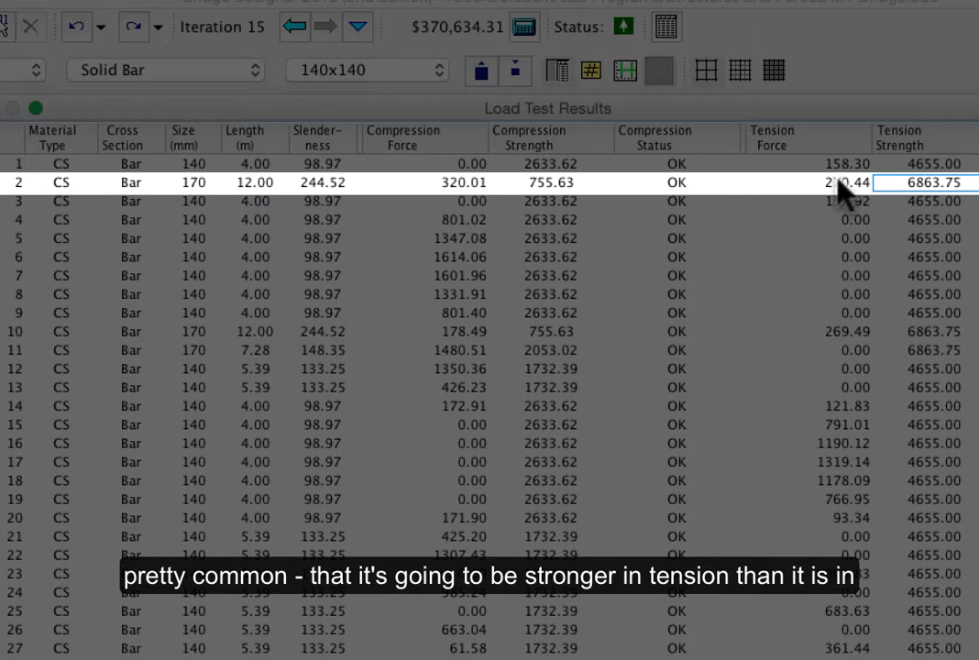
click(552, 182)
click(454, 183)
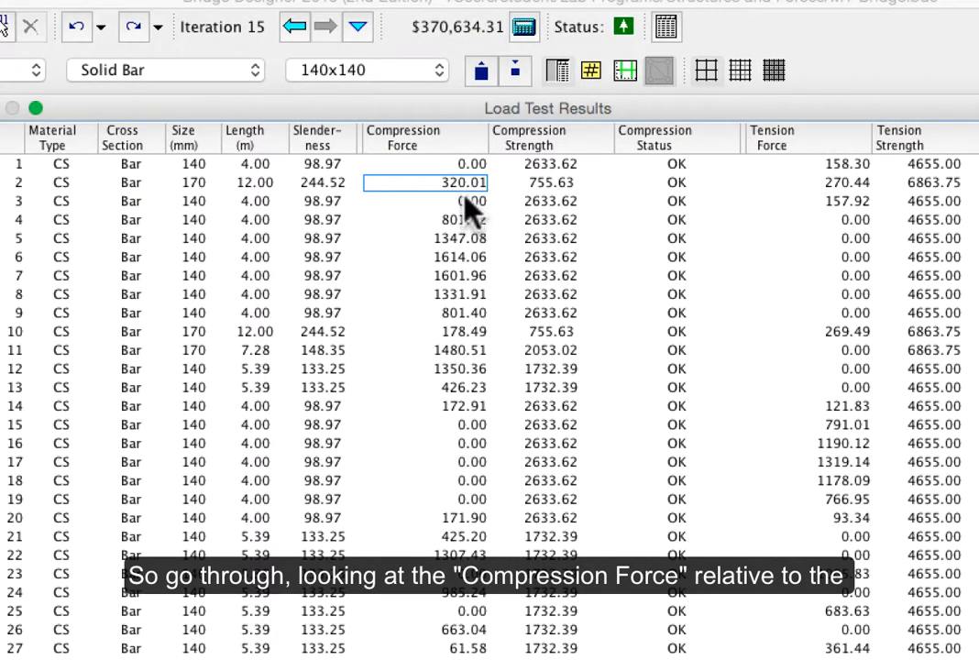
Compare member 3's compression and tension forces with the corresponding strengths to judge whether it can be reduced
click(465, 204)
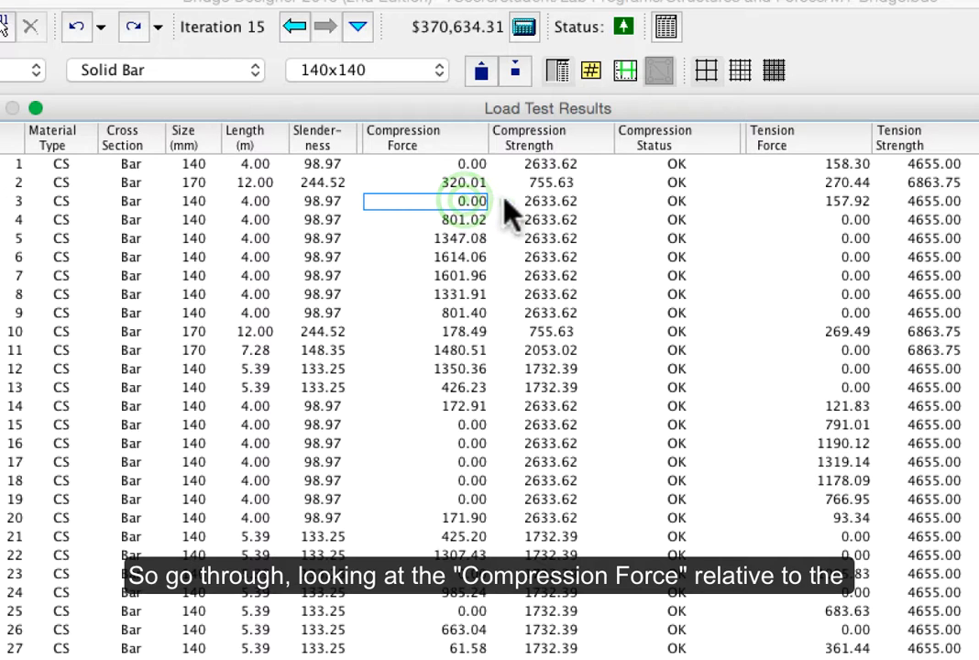
click(545, 203)
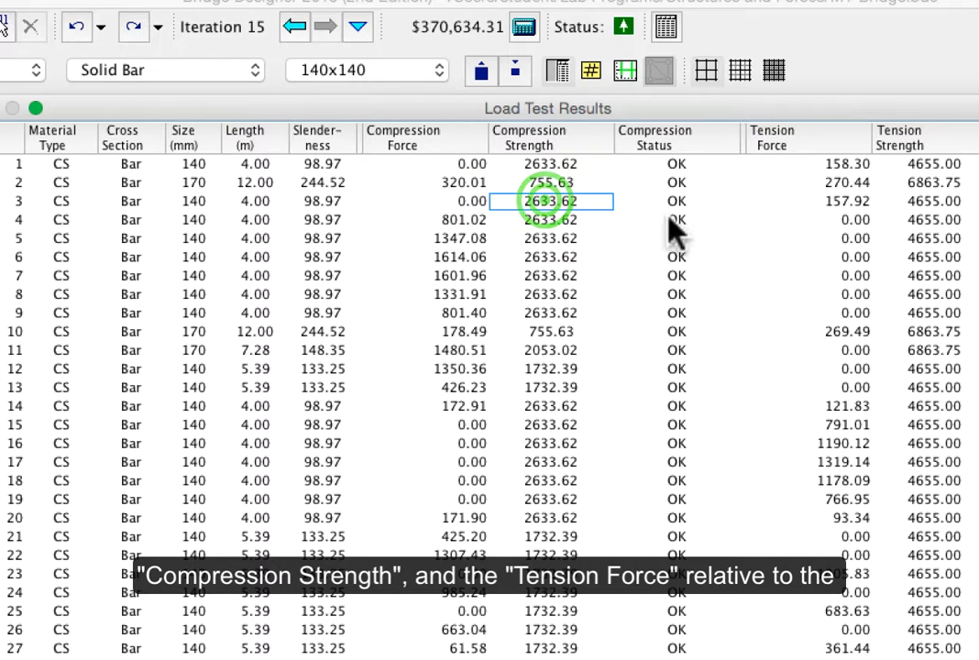
click(854, 203)
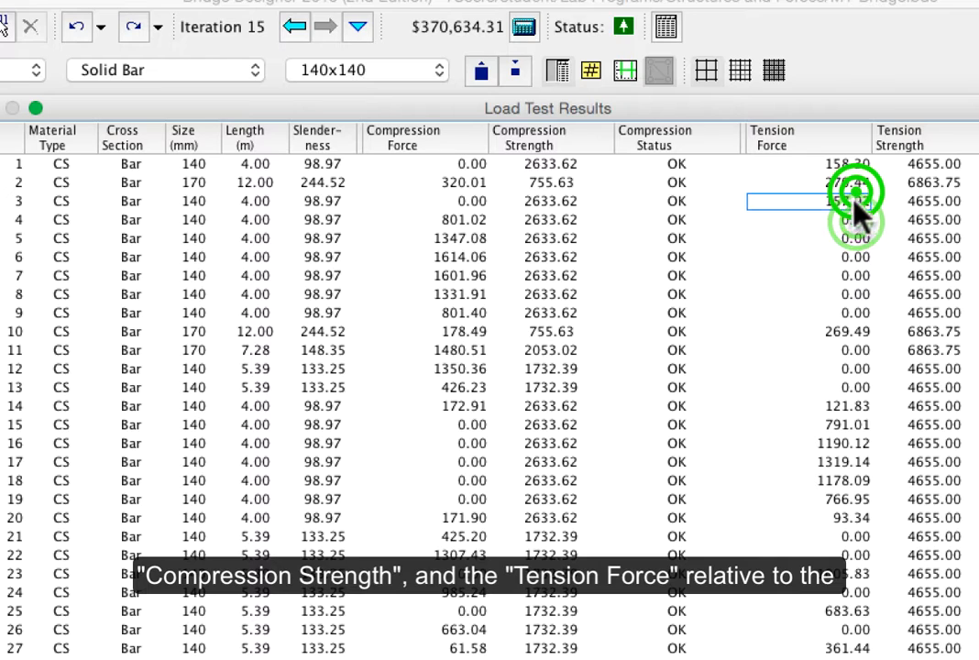
click(932, 202)
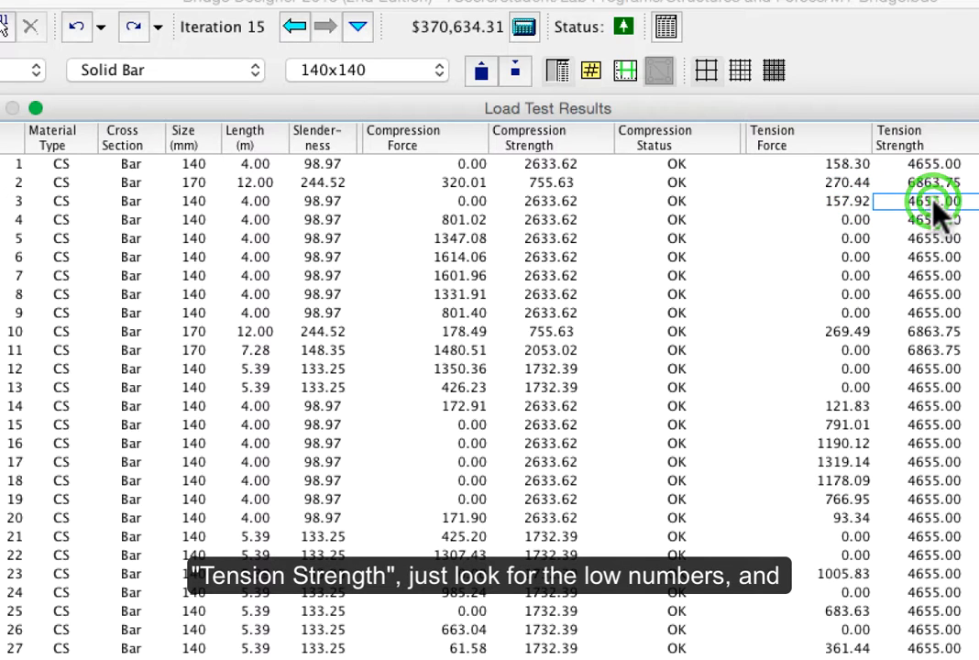
click(467, 202)
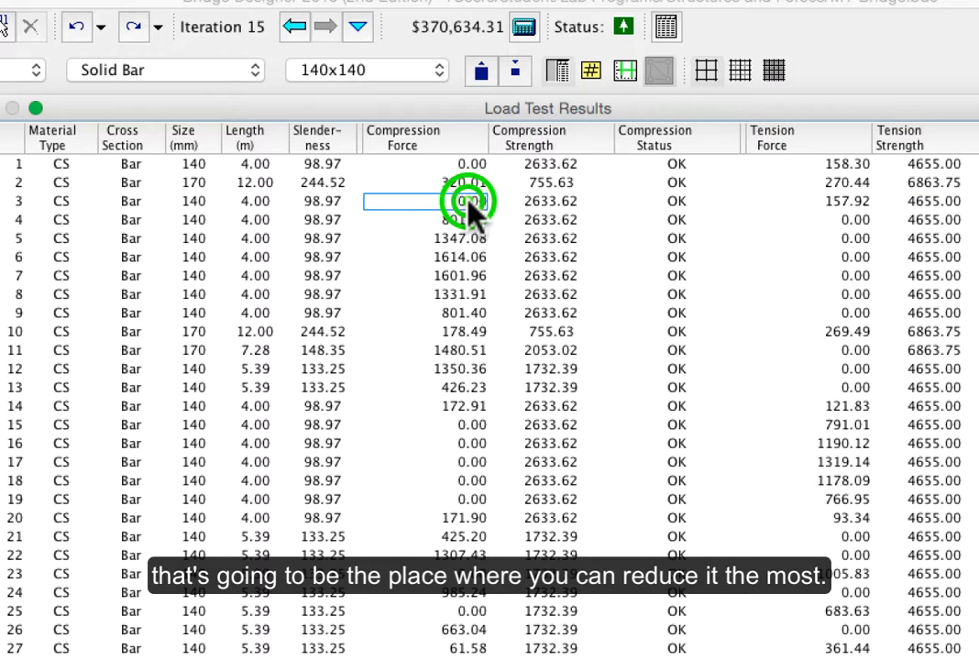
Check the compression forces of members 15, 17, 19 and 11 to 14 against their strengths, and close the load test results
click(465, 424)
click(466, 461)
click(466, 498)
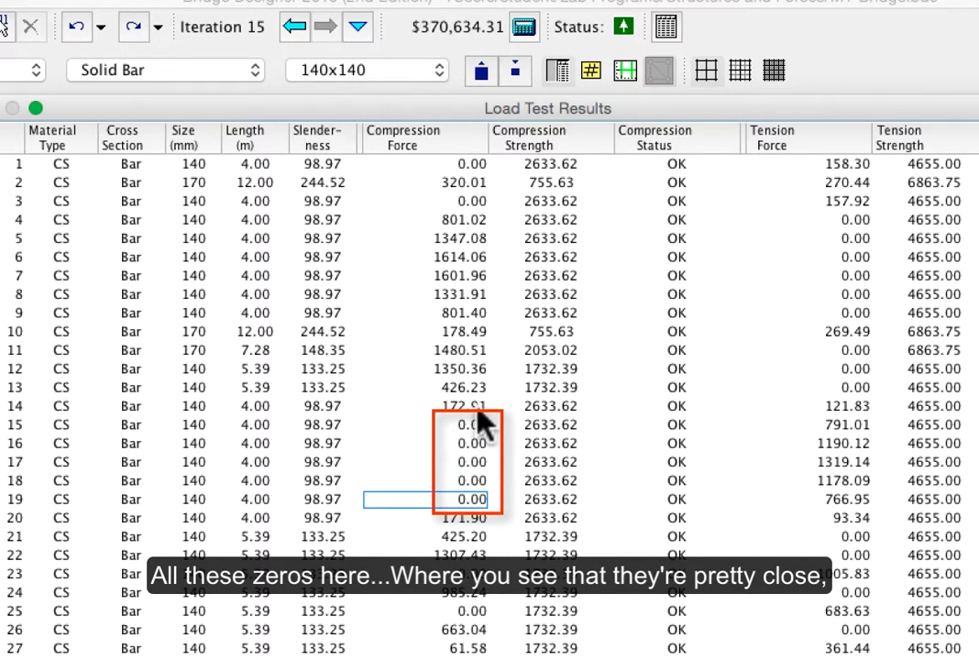
click(449, 349)
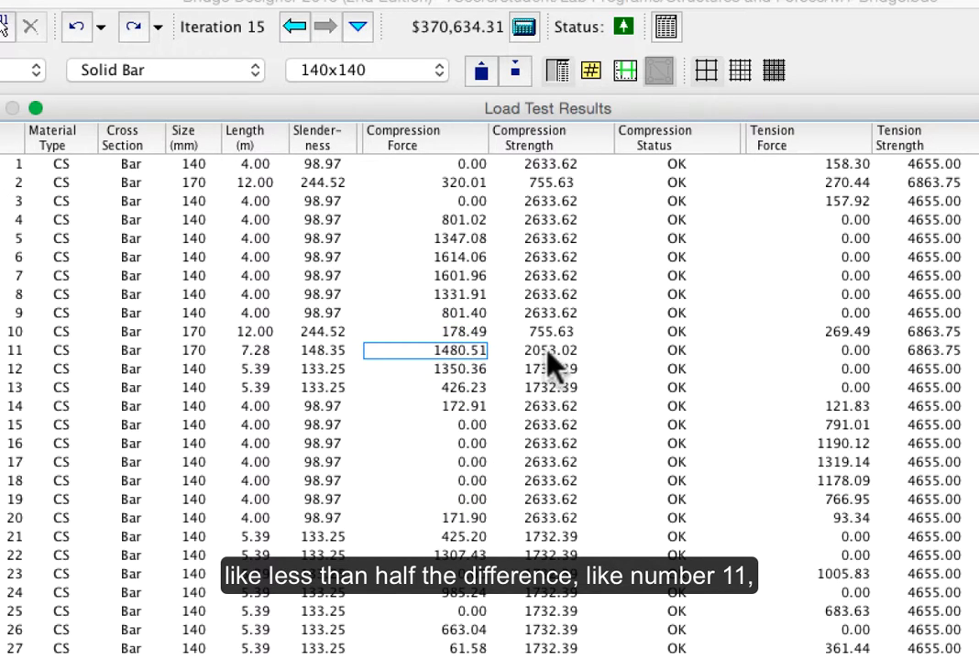
click(456, 368)
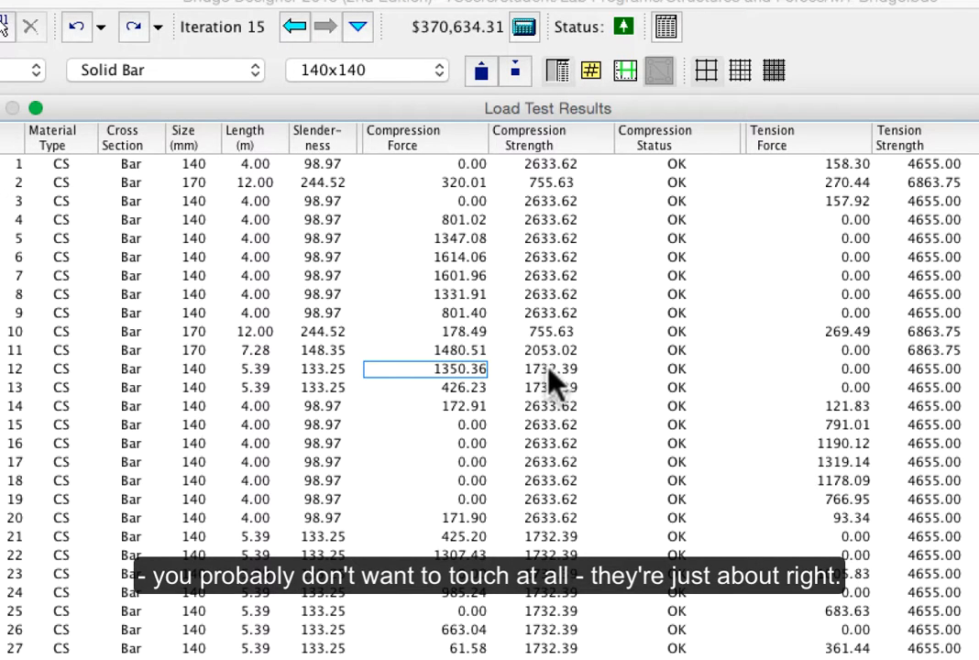
click(465, 389)
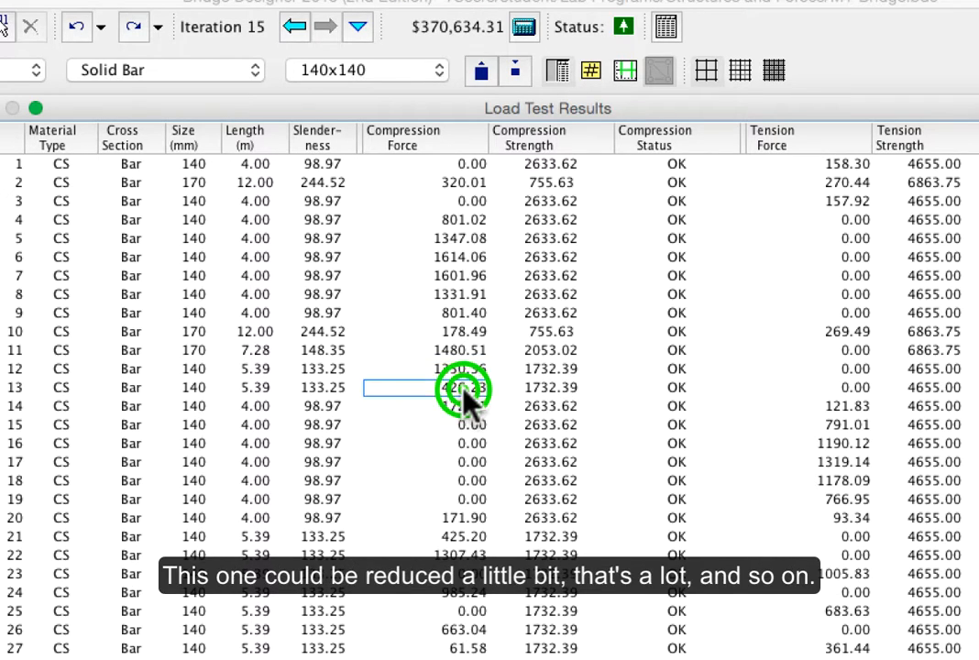
click(472, 405)
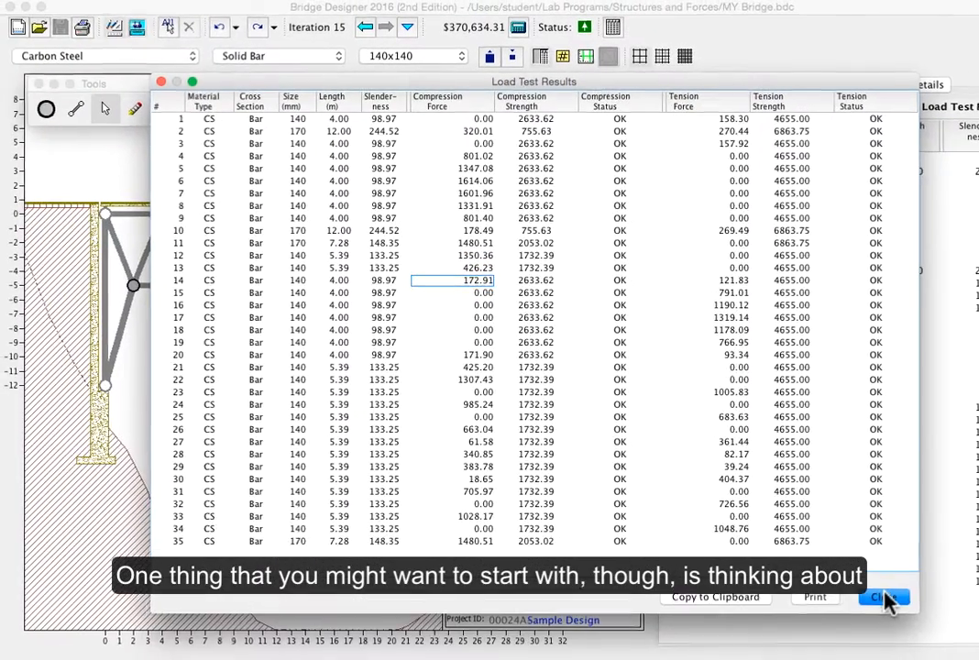
click(884, 597)
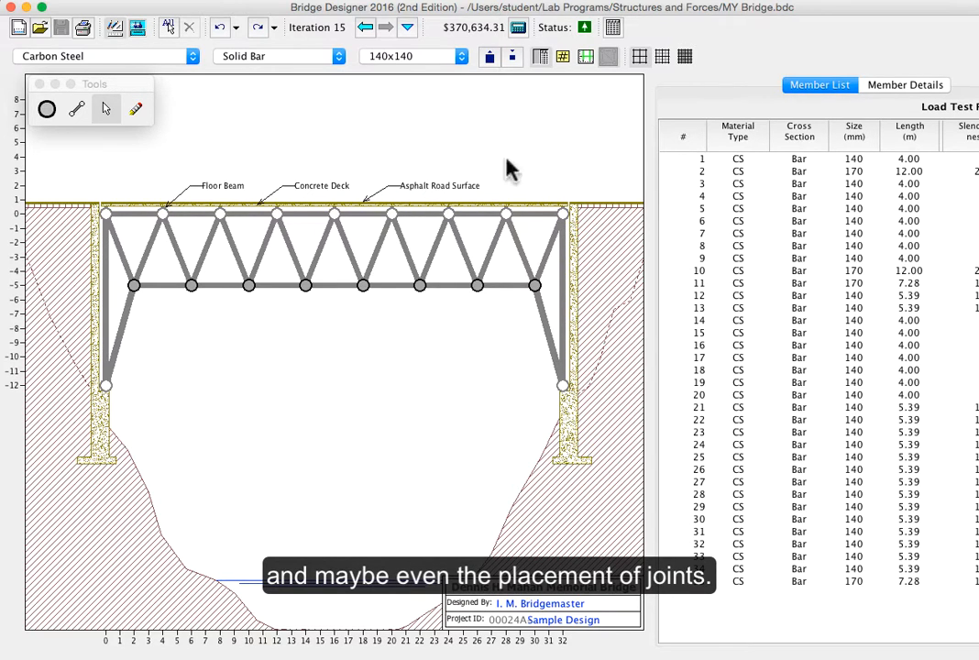
Add three joints above the roadway at (2, 5), (6, 5) and (10, 5)
click(47, 109)
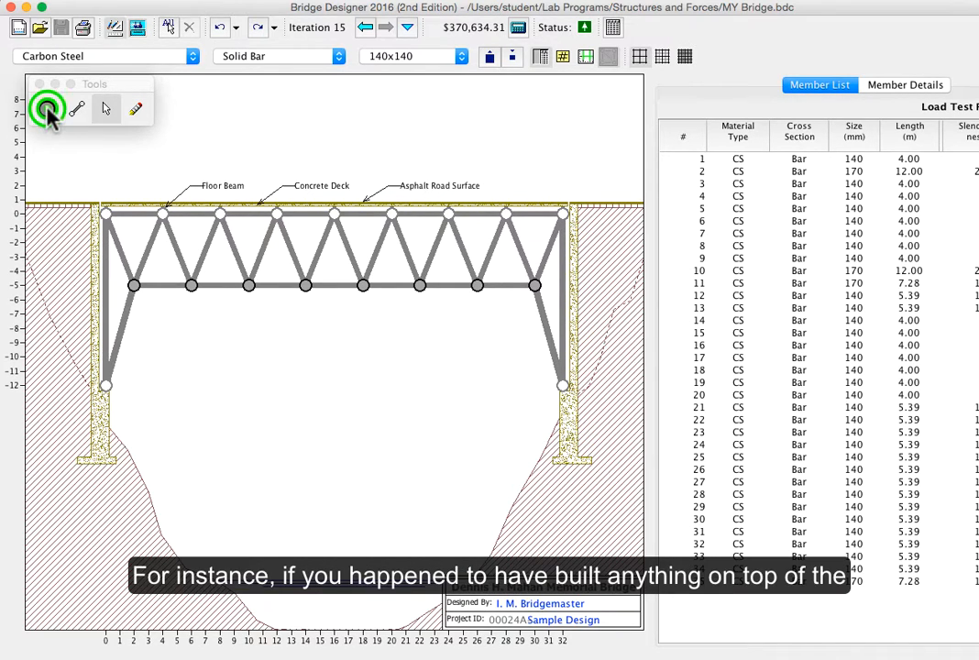
click(136, 142)
click(191, 142)
click(247, 143)
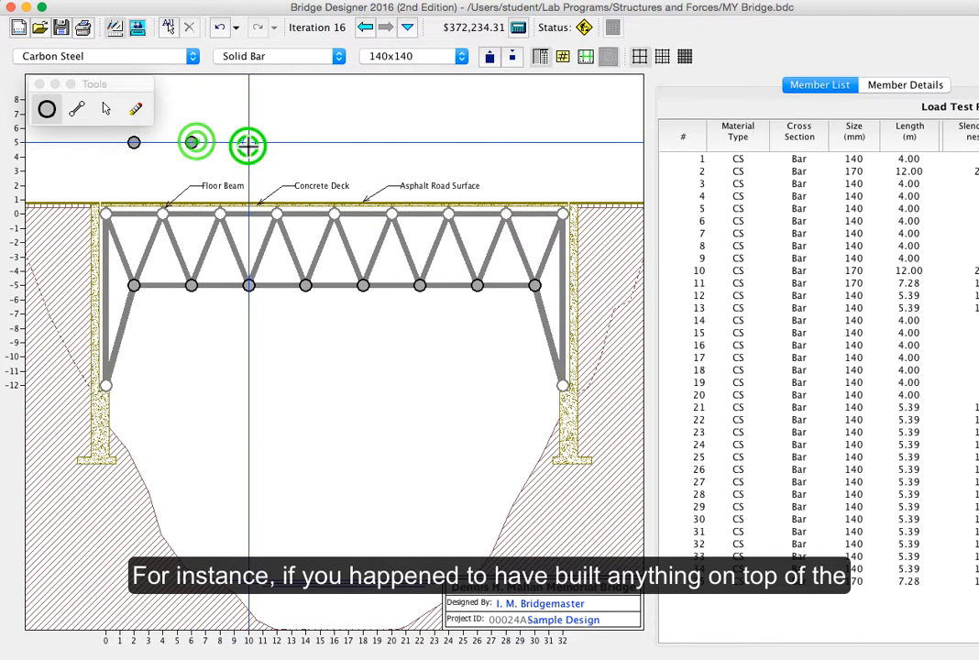
Connect the three upper joints to each other and to the deck joints from 0 to 12 with 140x140 carbon steel solid bars
click(77, 109)
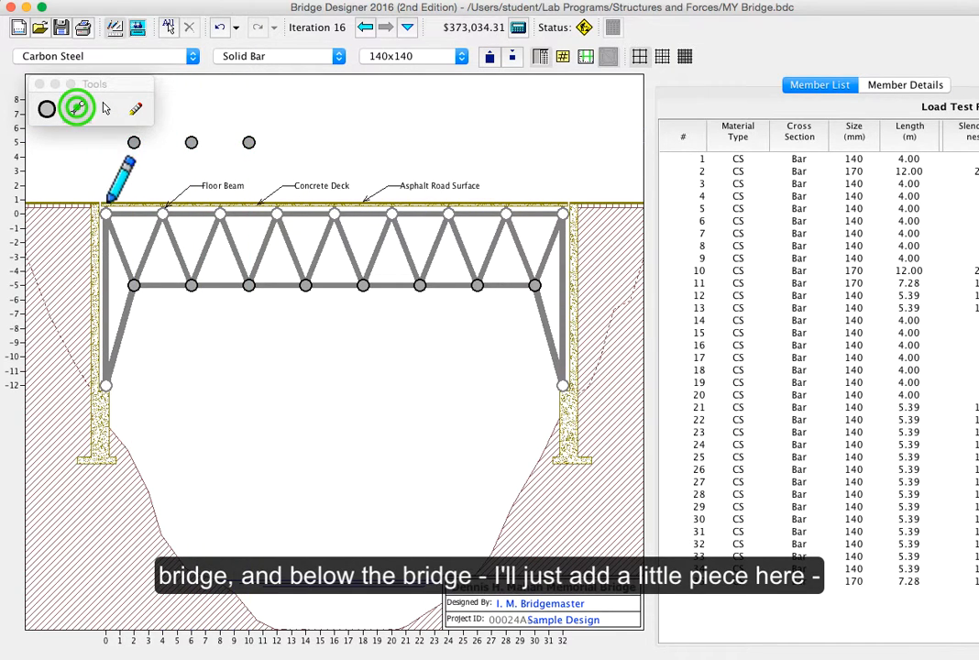
mouse_move(124, 165)
mouse_down()
mouse_move(133, 143)
mouse_move(161, 208)
mouse_up()
mouse_move(162, 208)
mouse_down()
mouse_move(190, 142)
mouse_move(220, 214)
mouse_up()
mouse_move(220, 213)
mouse_down()
mouse_move(247, 142)
mouse_move(134, 142)
mouse_up()
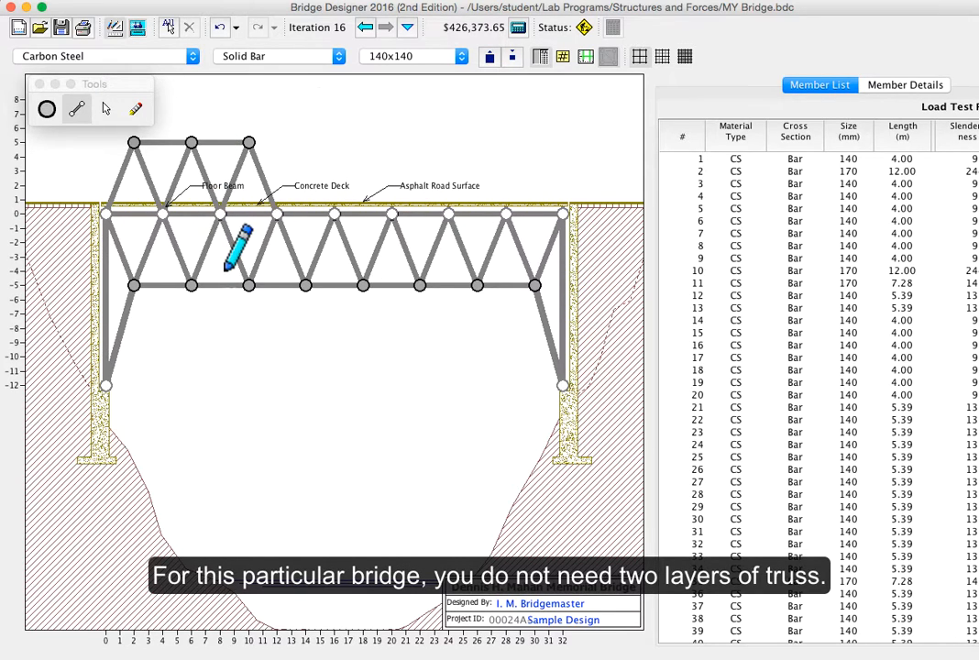
Erase the three joints above the roadway together with their attached members
click(139, 109)
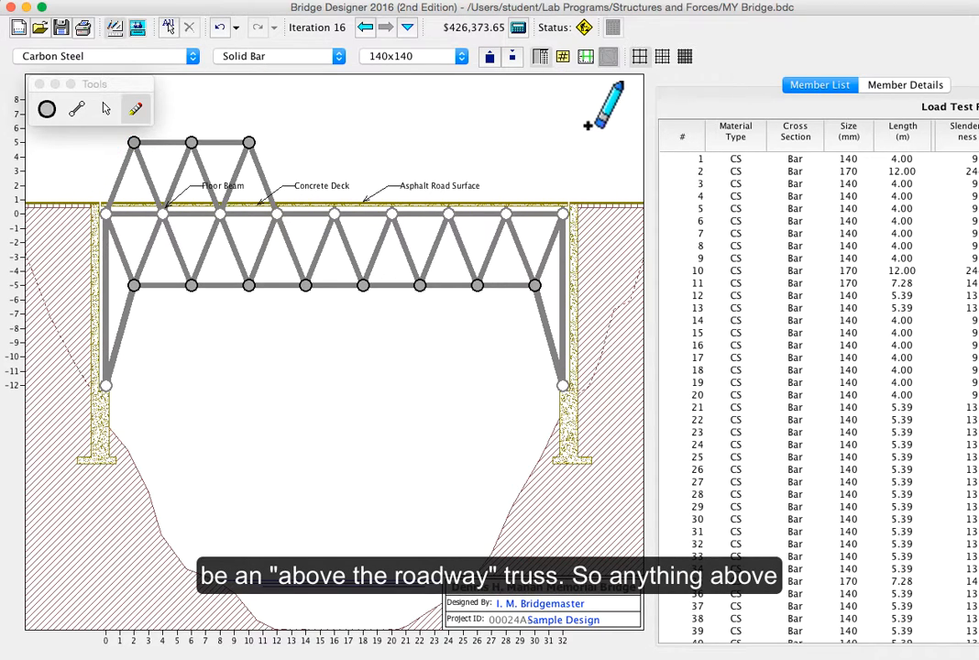
click(249, 142)
click(190, 142)
click(134, 142)
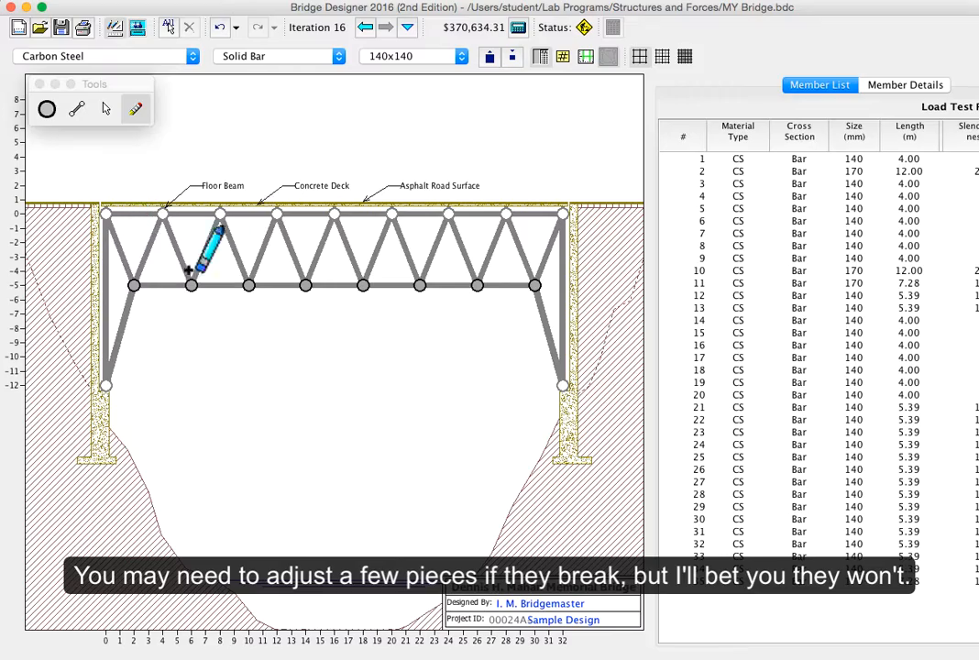
Move the two middle lower joints of the truss up to (14, -1) and (18, -1)
click(106, 109)
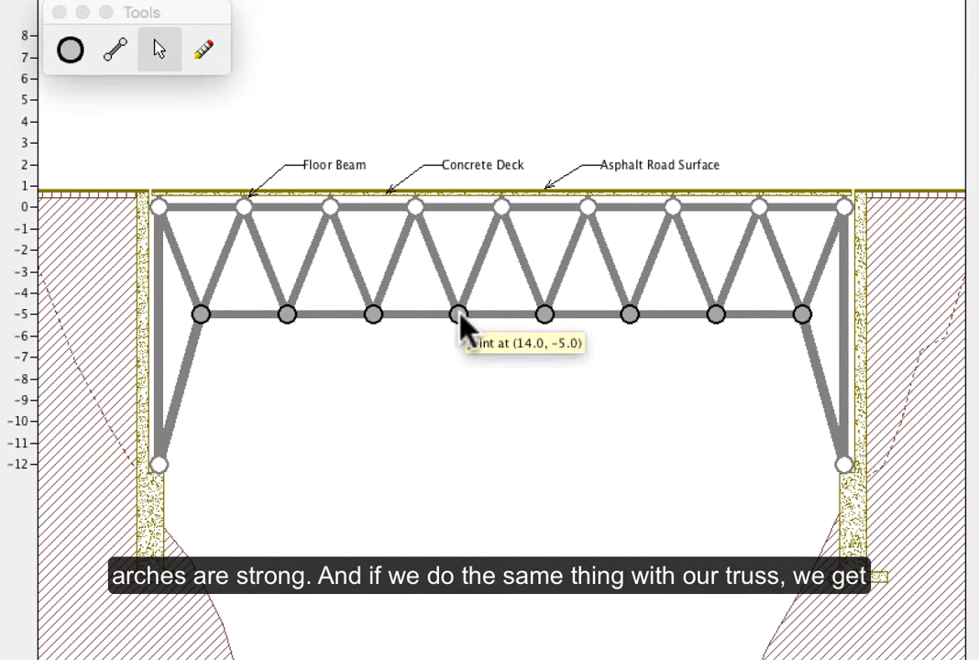
drag(459, 316, 460, 230)
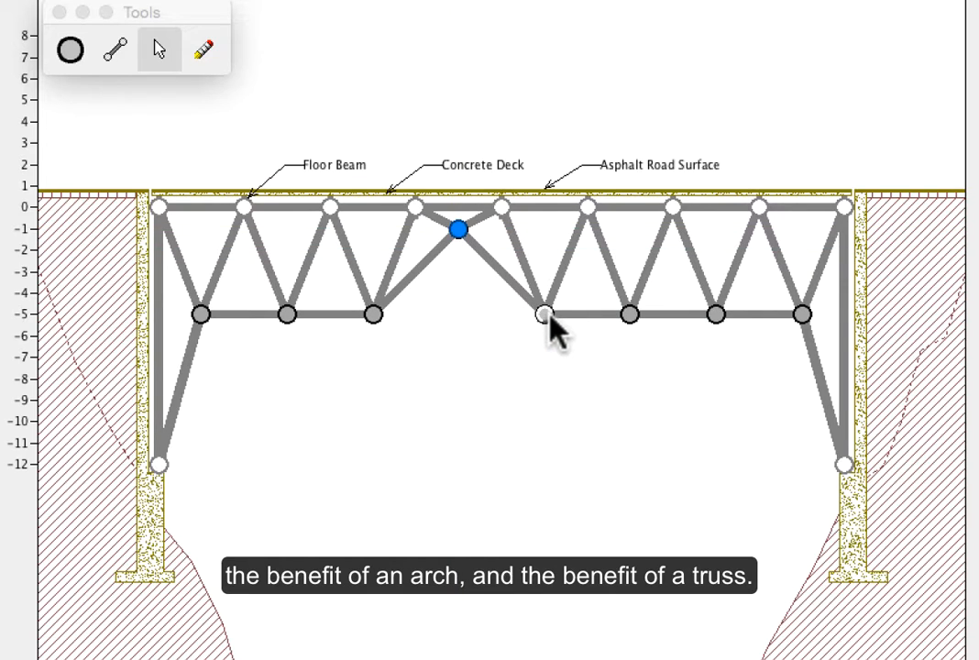
drag(547, 315, 545, 230)
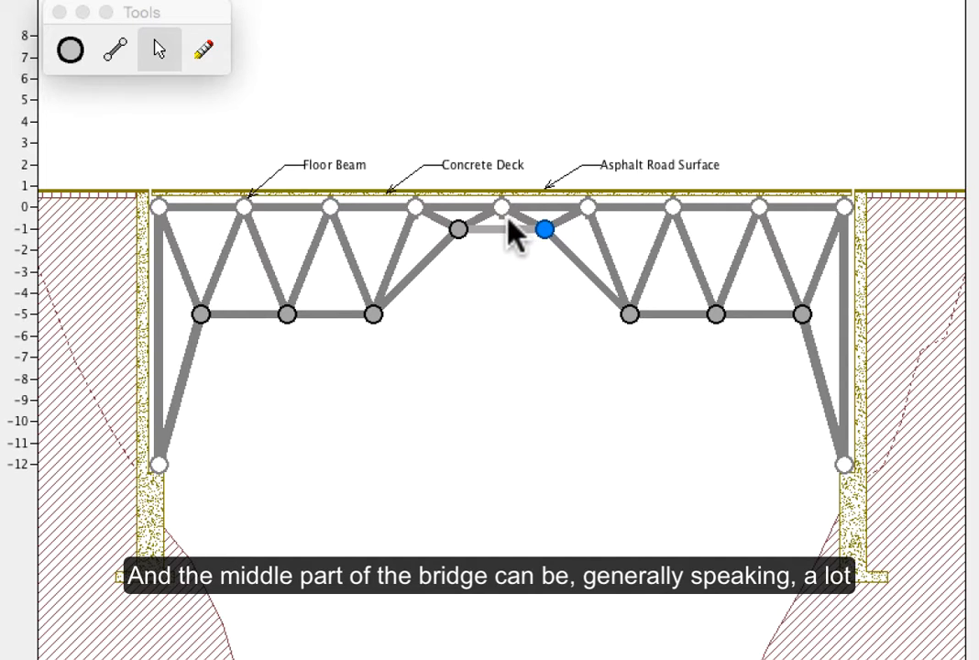
Complete the arch shape by moving the remaining lower joints to (10, -2), (6, -3), (2, -6), (22, -2), (26, -3) and (30, -6)
drag(380, 317, 373, 244)
drag(288, 316, 288, 273)
click(199, 315)
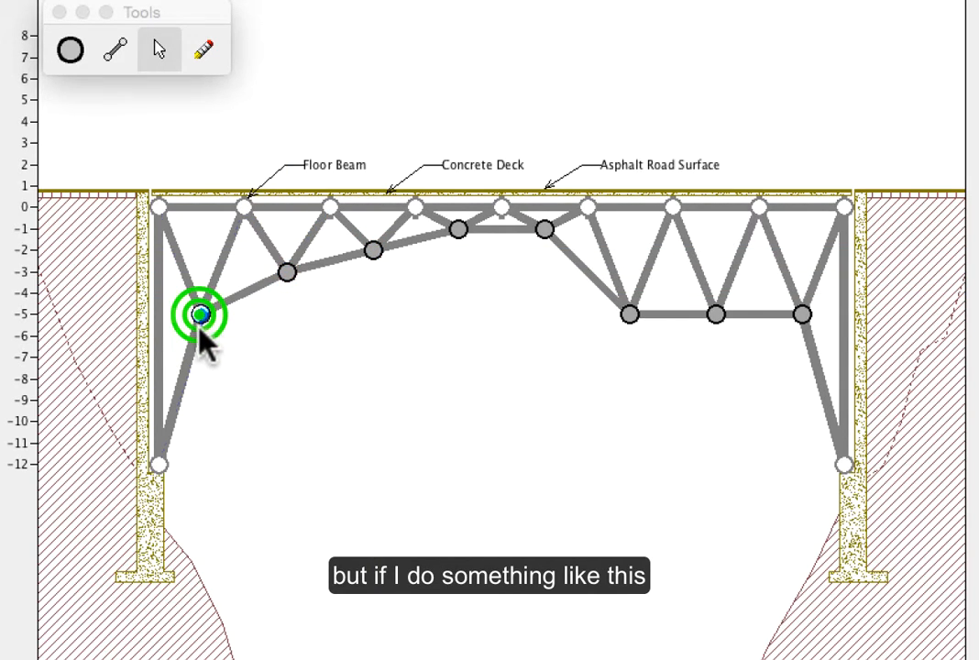
drag(199, 314, 199, 337)
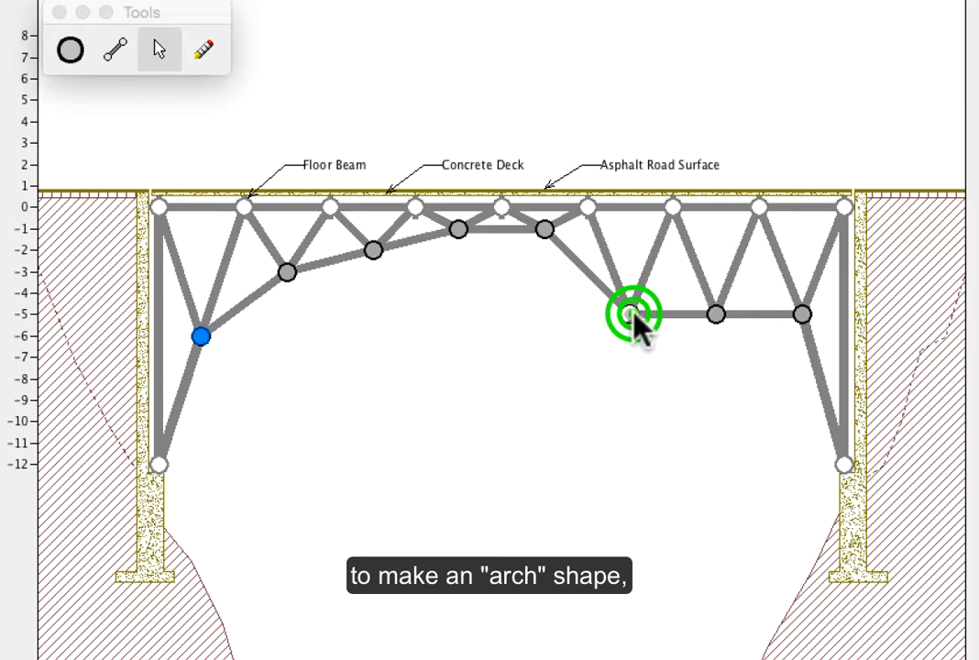
drag(630, 313, 630, 250)
drag(716, 315, 716, 273)
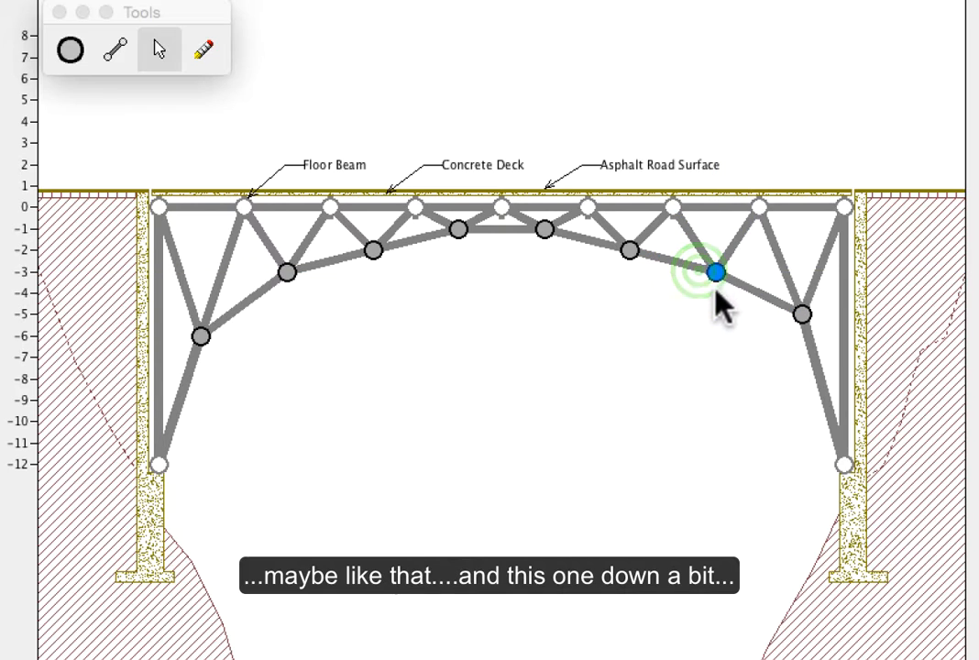
drag(802, 314, 802, 336)
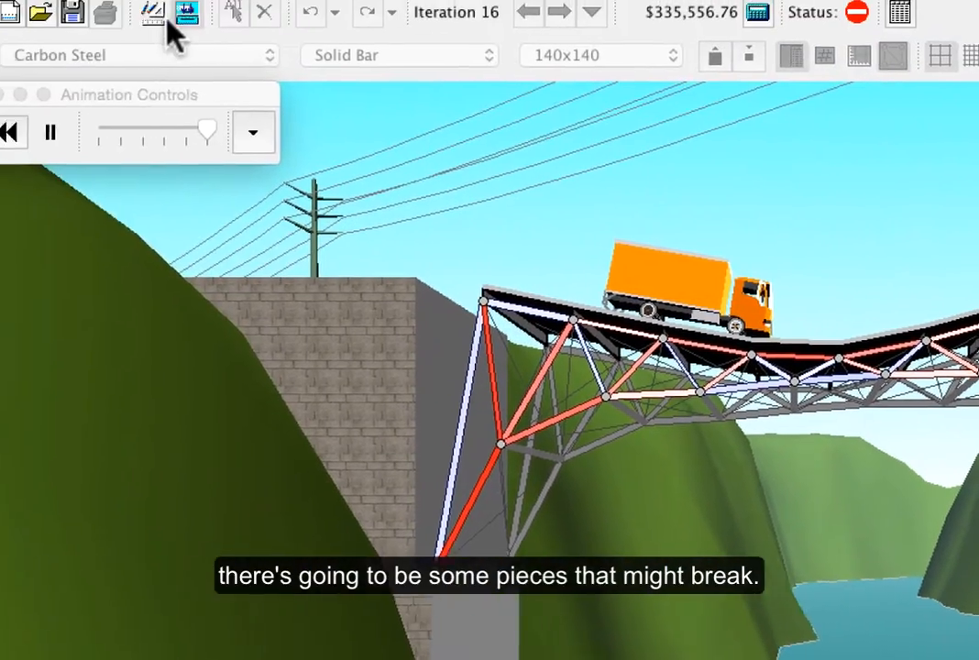
Return to the drawing board and increase members 13 and 21 together to 160x160 solid bars
click(164, 19)
click(185, 368)
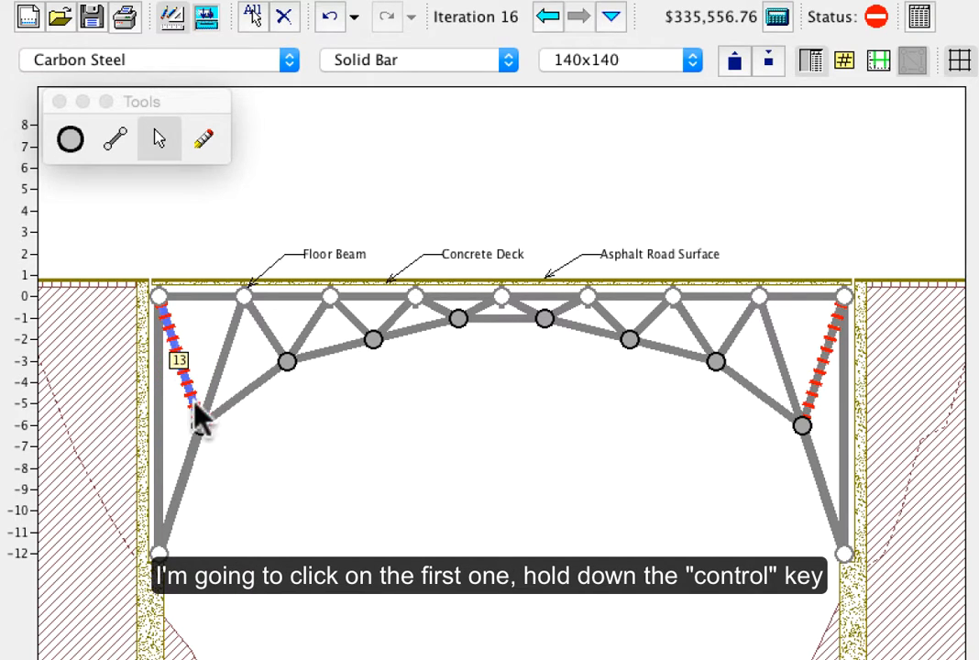
key(ctrl)
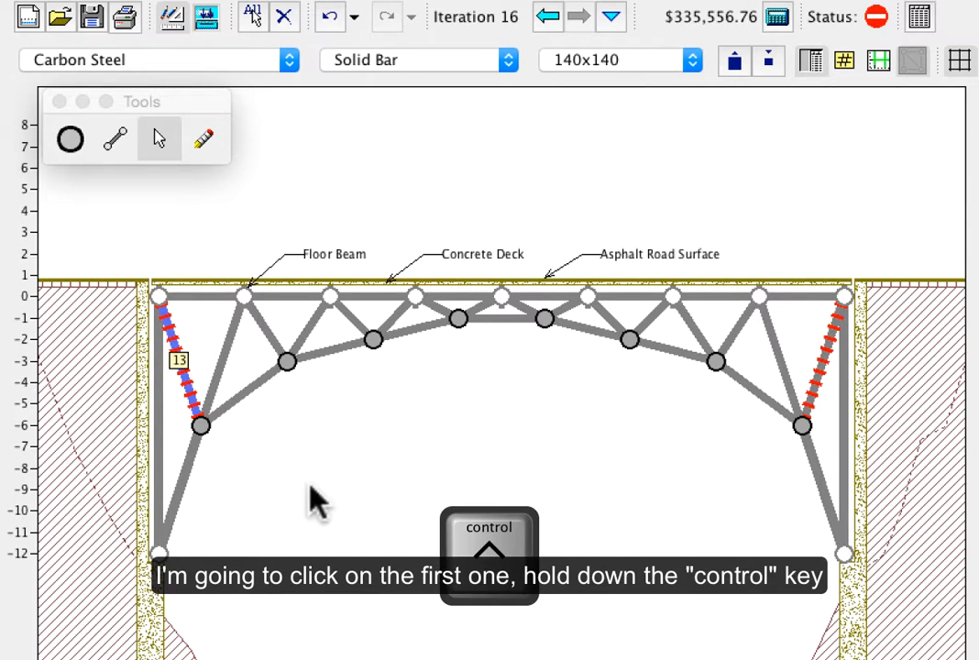
ctrl+click(814, 383)
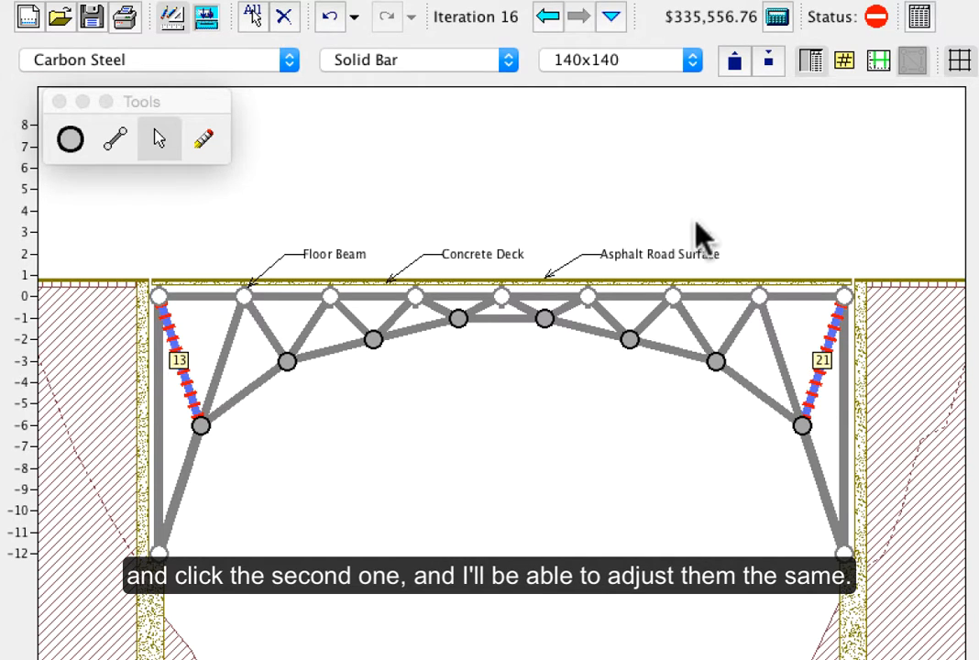
click(737, 62)
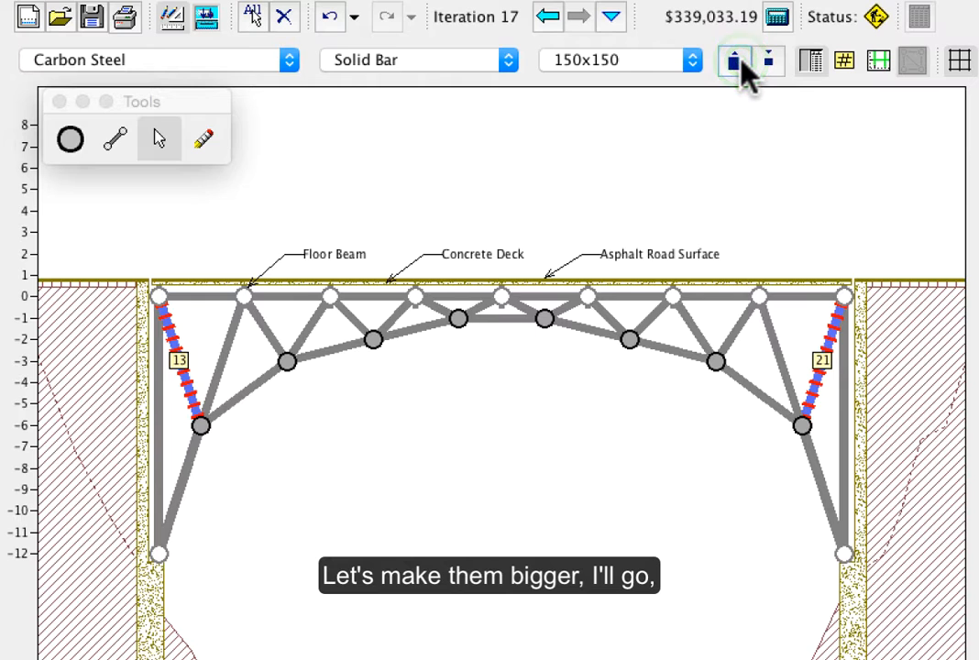
click(738, 66)
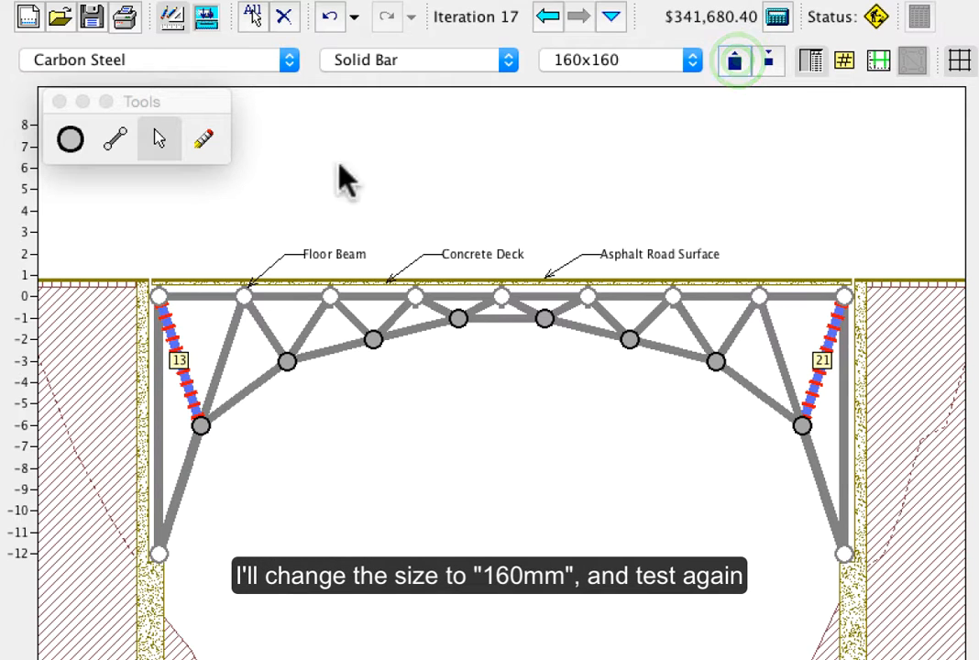
Run the load test and turn off the exaggeration of the bridge's deflection in the animation
click(205, 18)
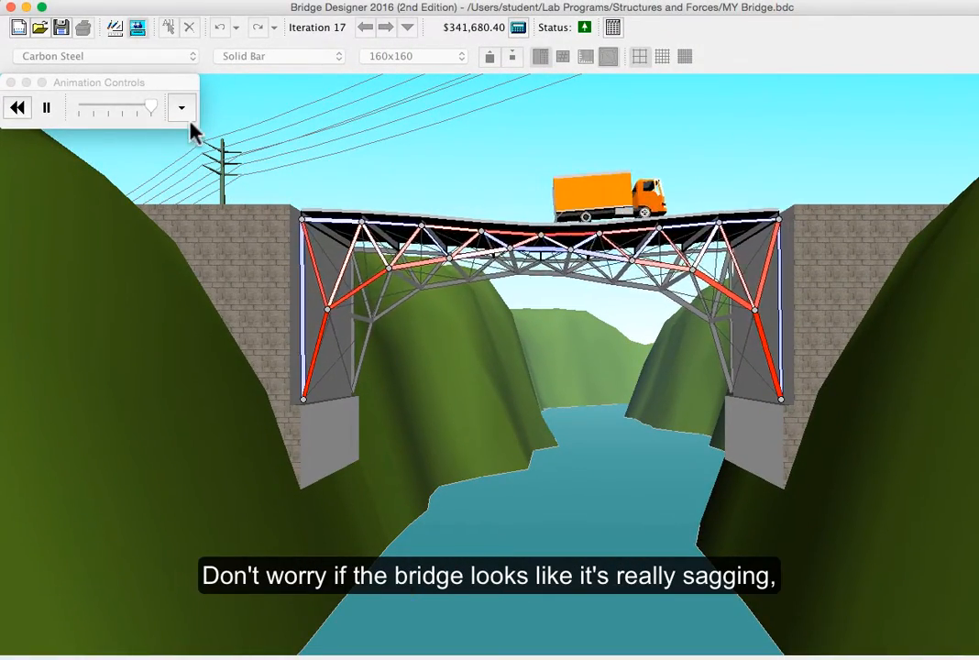
click(182, 107)
click(111, 170)
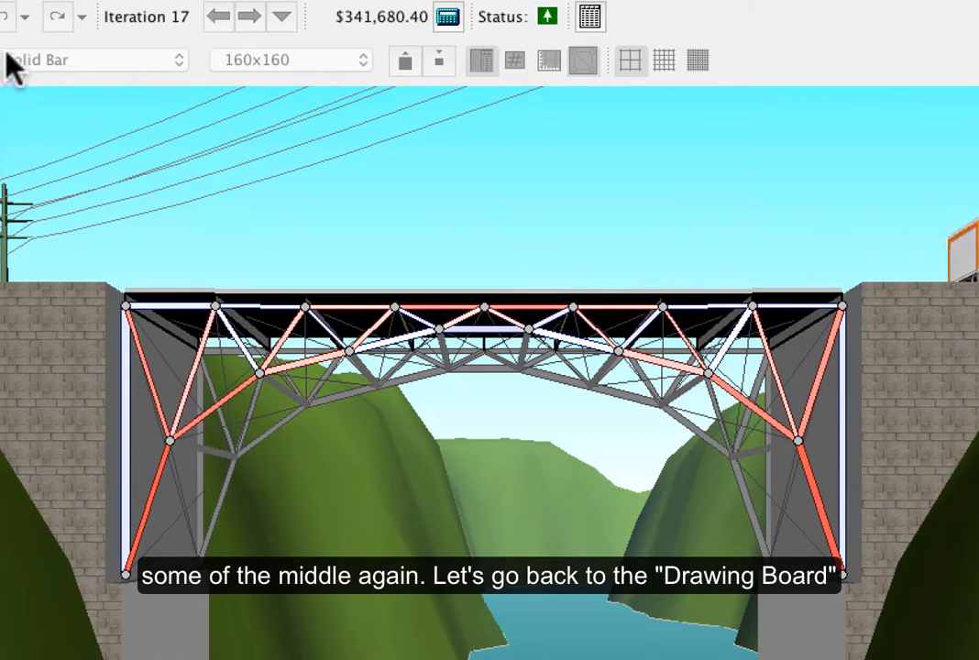
Return to the drawing board, compare member 1's compression and tension forces with its strengths in the load test results, and close them
click(11, 18)
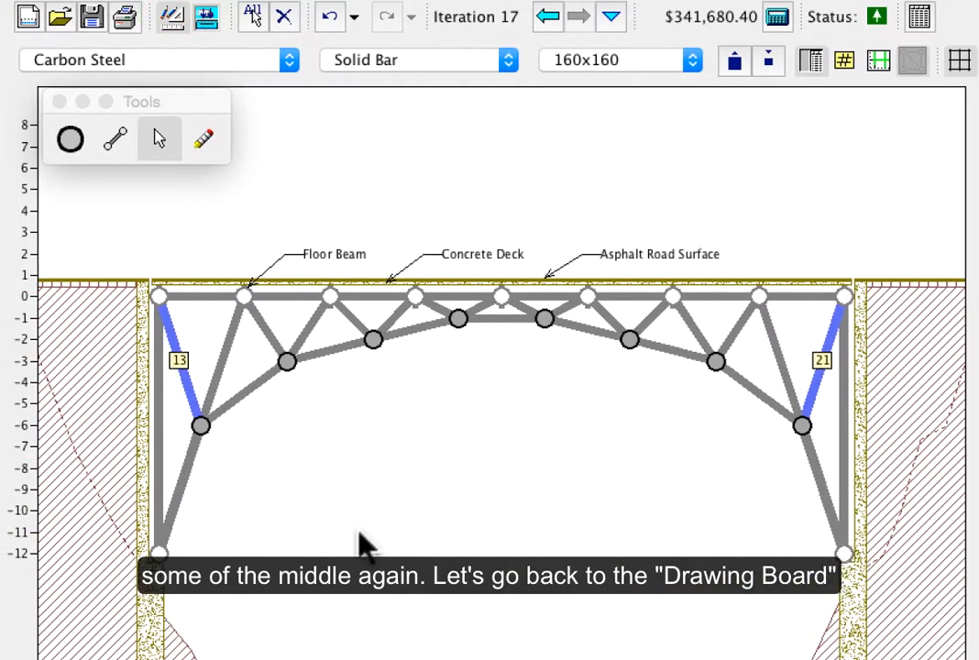
click(28, 532)
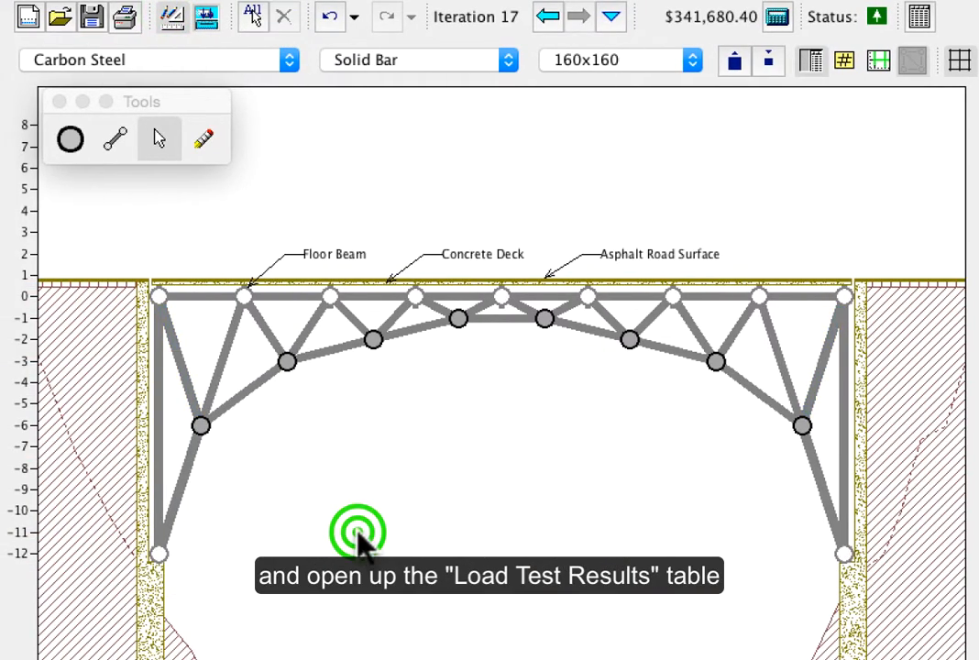
click(921, 18)
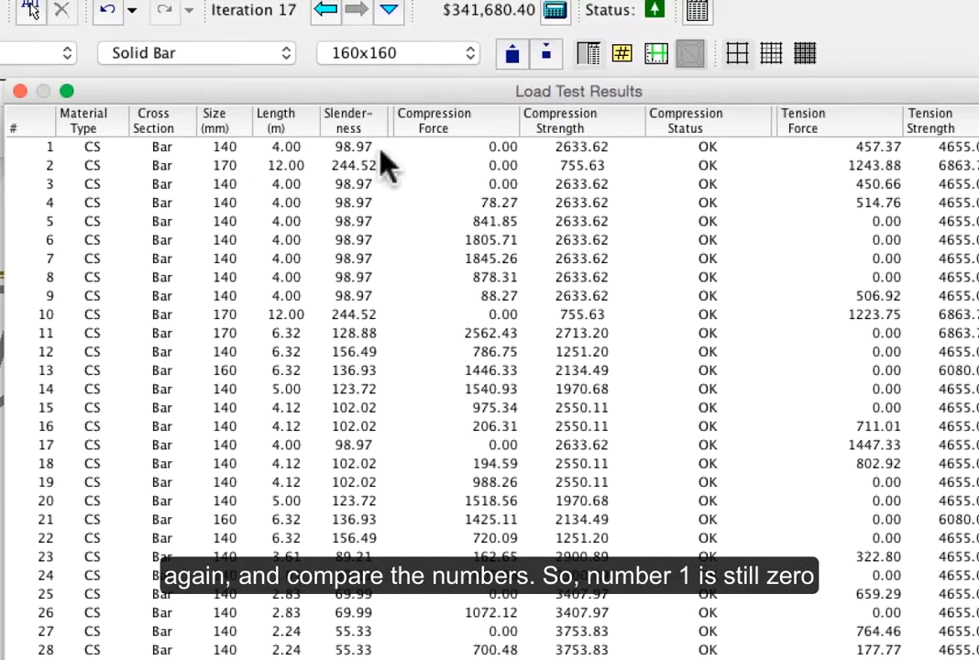
click(725, 153)
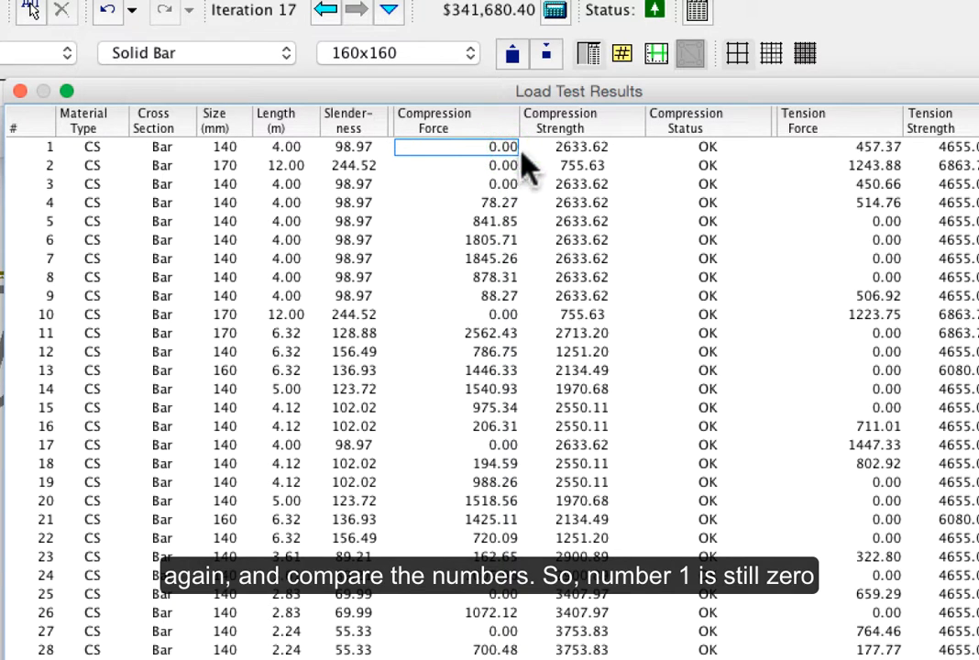
click(574, 150)
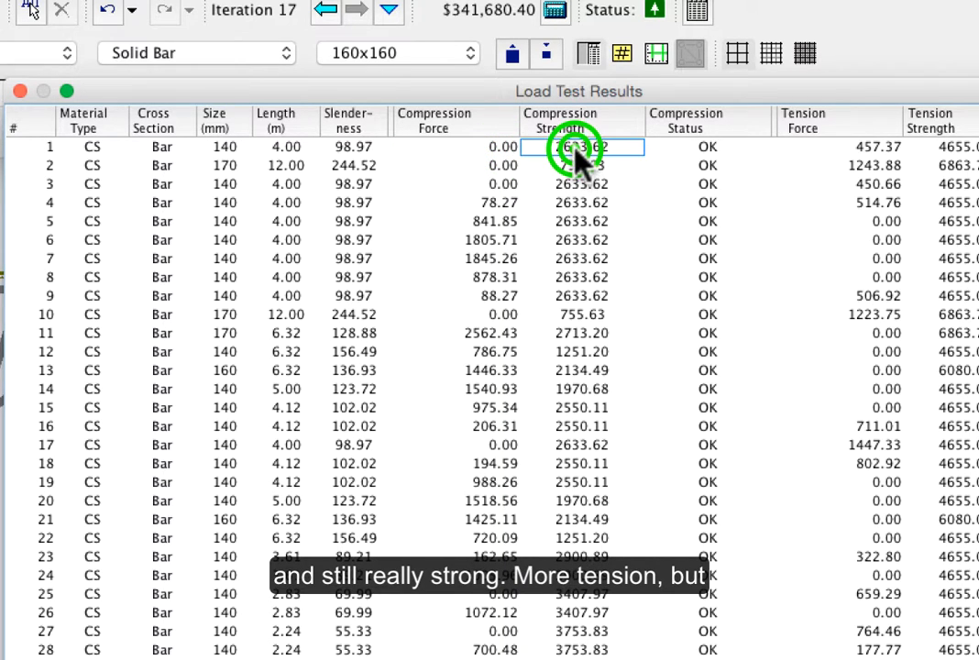
click(885, 154)
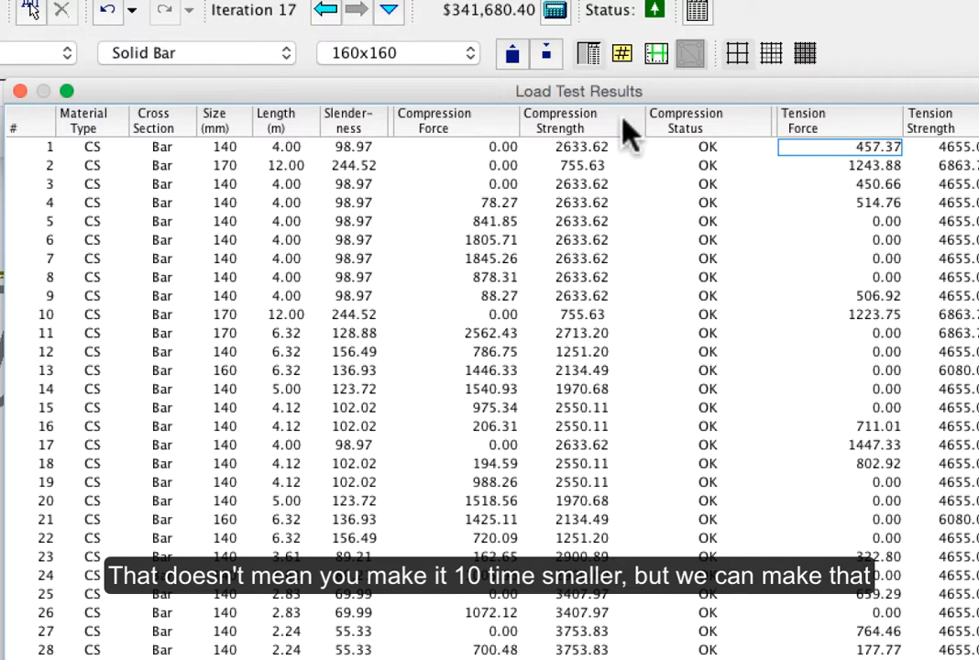
click(20, 90)
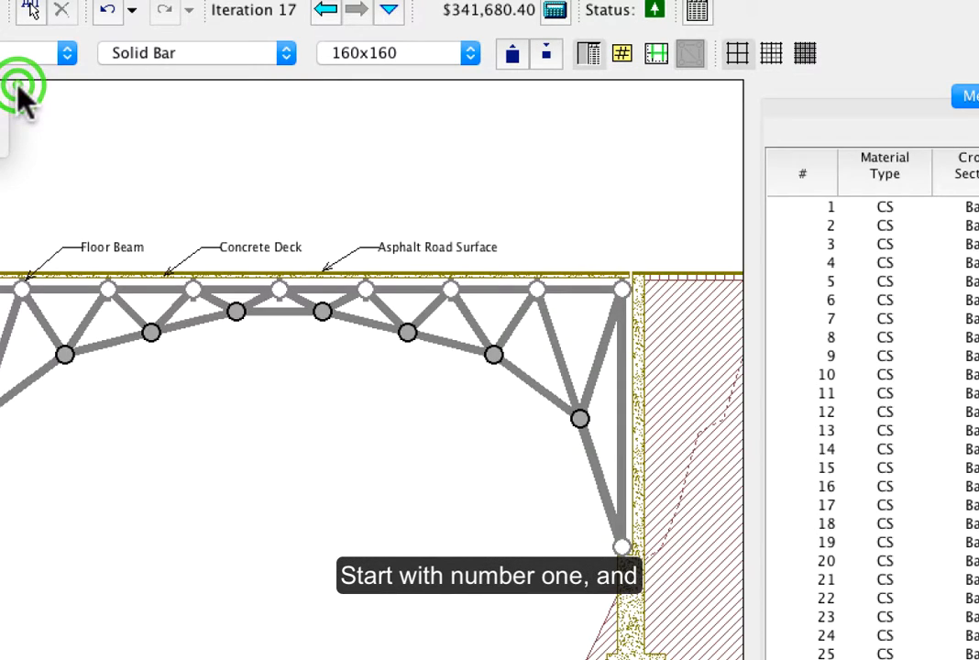
Change members 1 and 3 at the two ends of the deck to hollow tubes
click(828, 207)
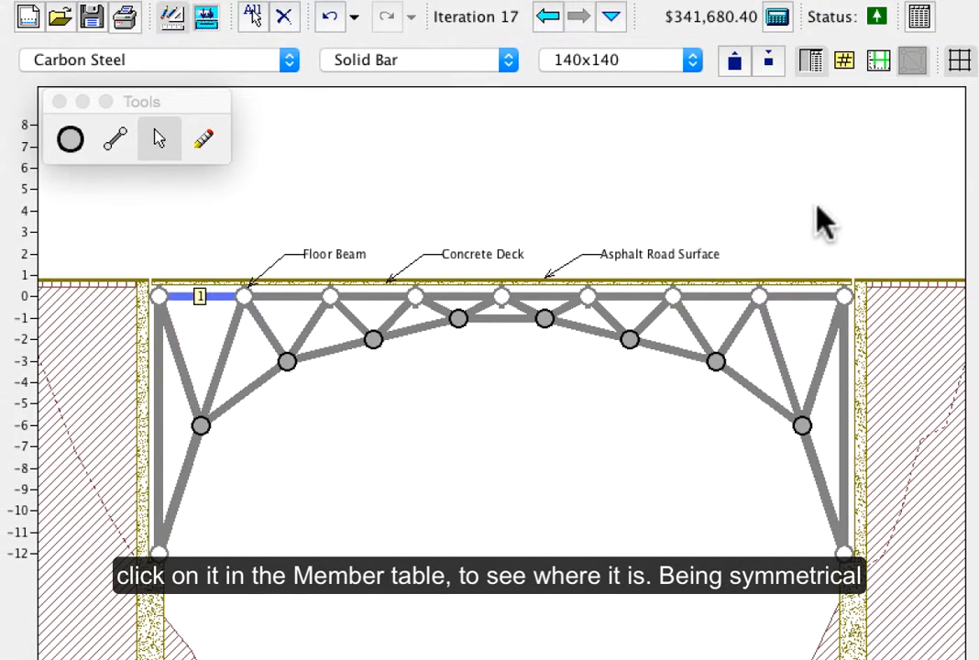
ctrl+click(805, 297)
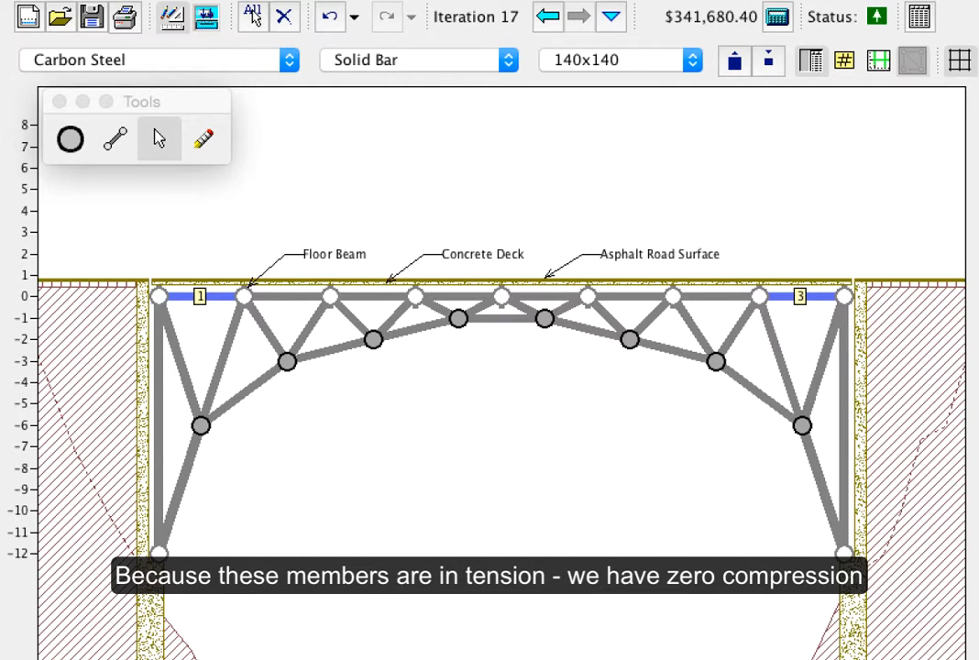
click(406, 61)
click(405, 85)
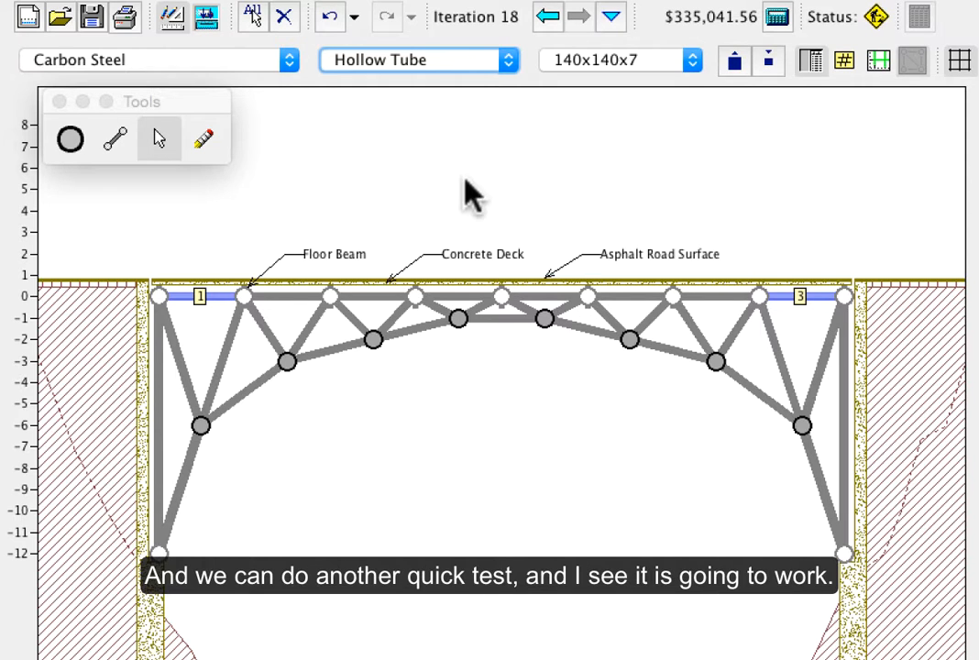
Load test the bridge with the hollow end members, collapse the animation options, and return to the drawing board
click(206, 20)
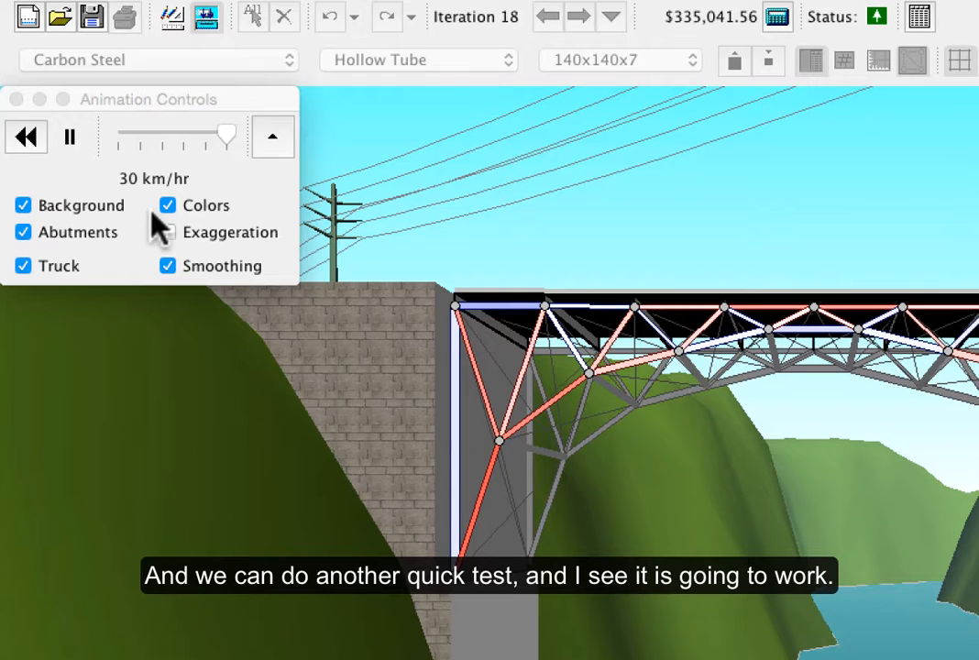
click(274, 138)
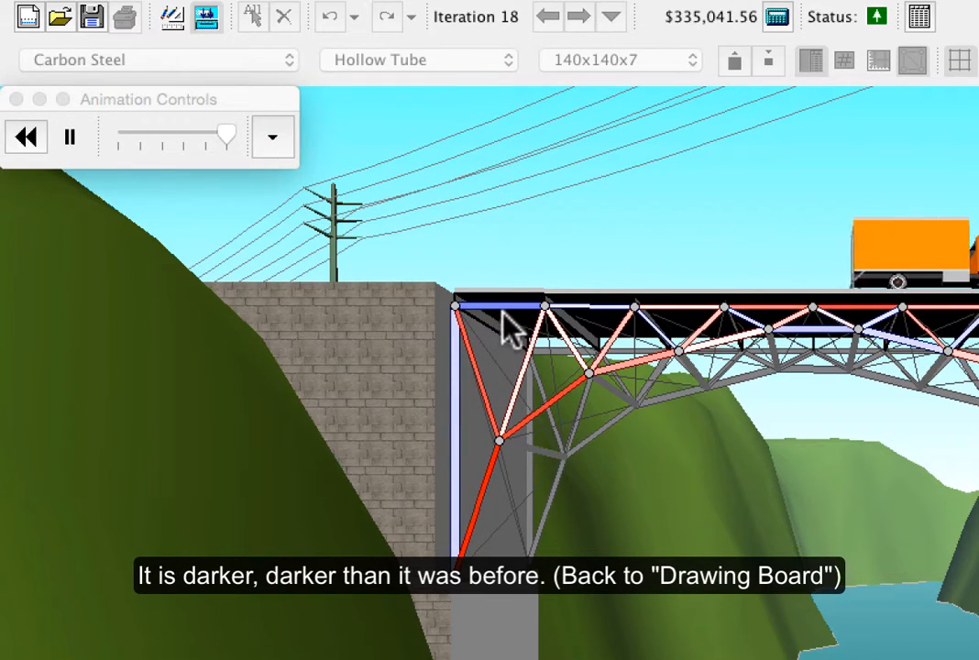
click(169, 18)
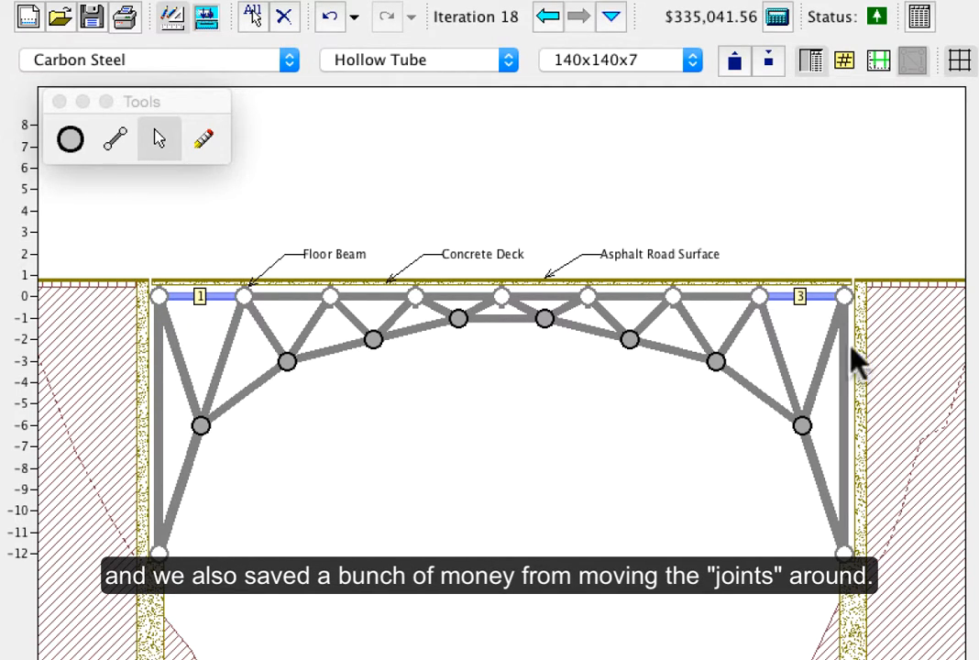
Change the material of members 1 and 3 to Quenched & Tempered Steel and load test the bridge
click(382, 199)
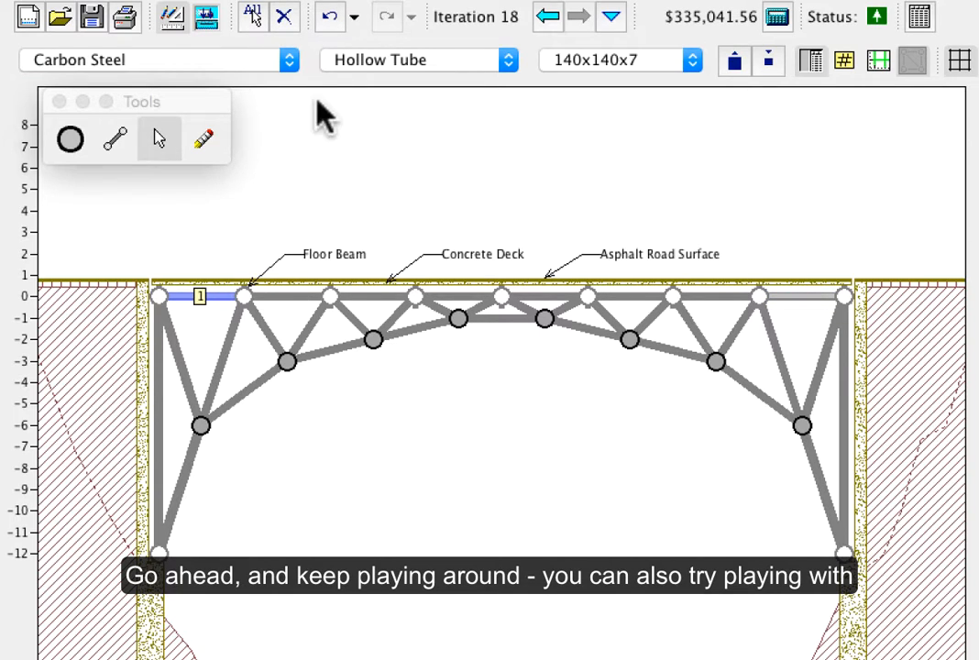
click(273, 61)
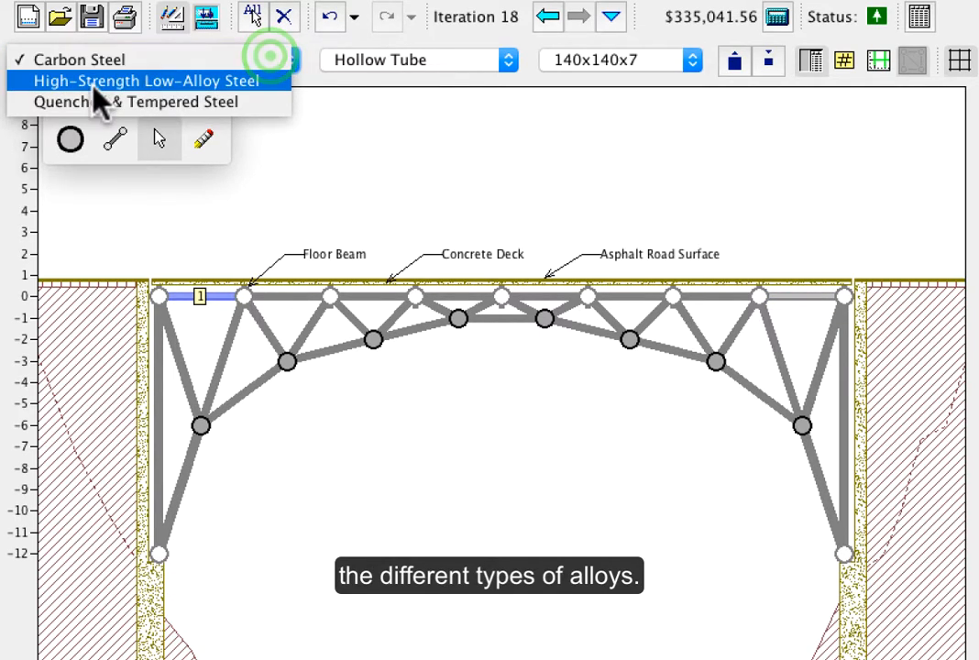
click(702, 246)
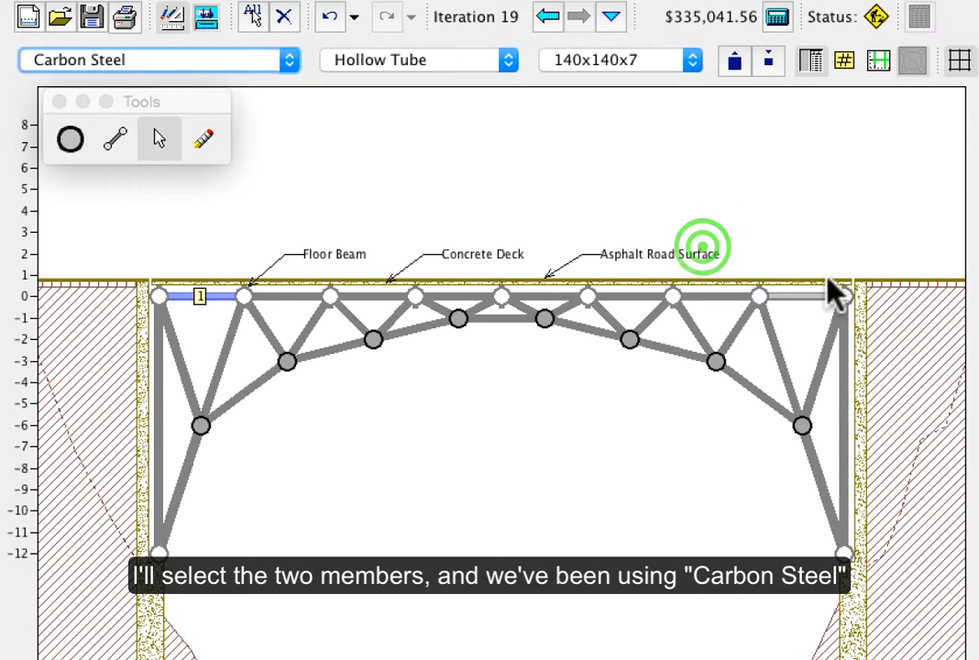
ctrl+click(808, 298)
click(157, 58)
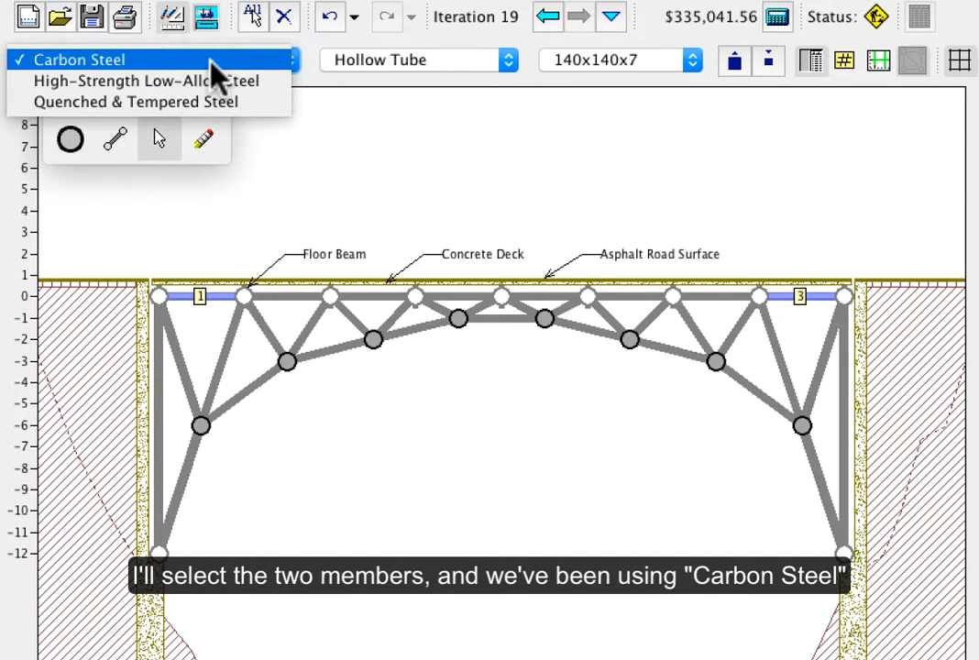
click(178, 103)
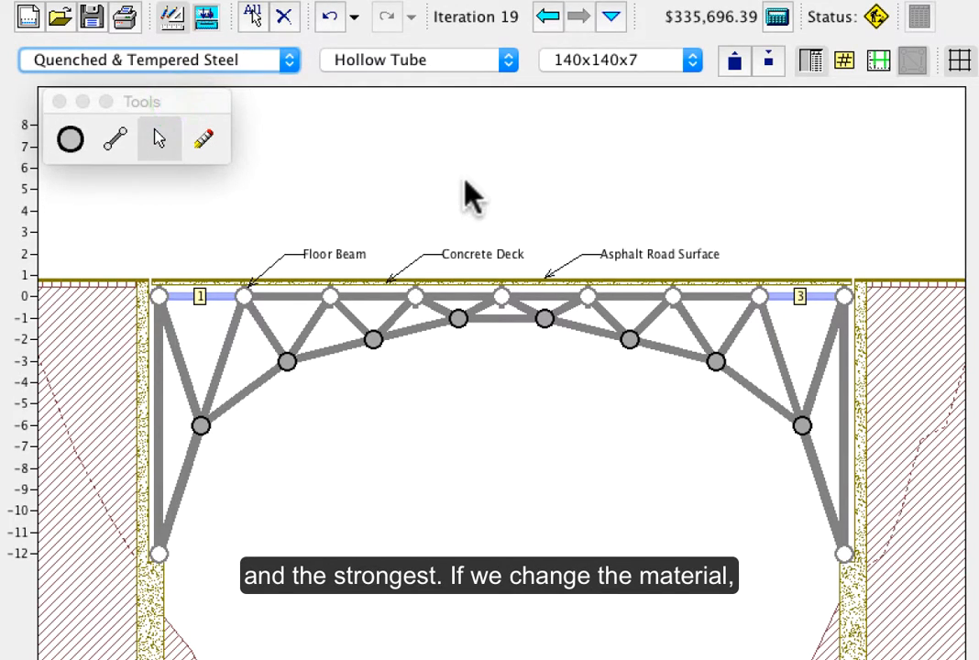
click(203, 17)
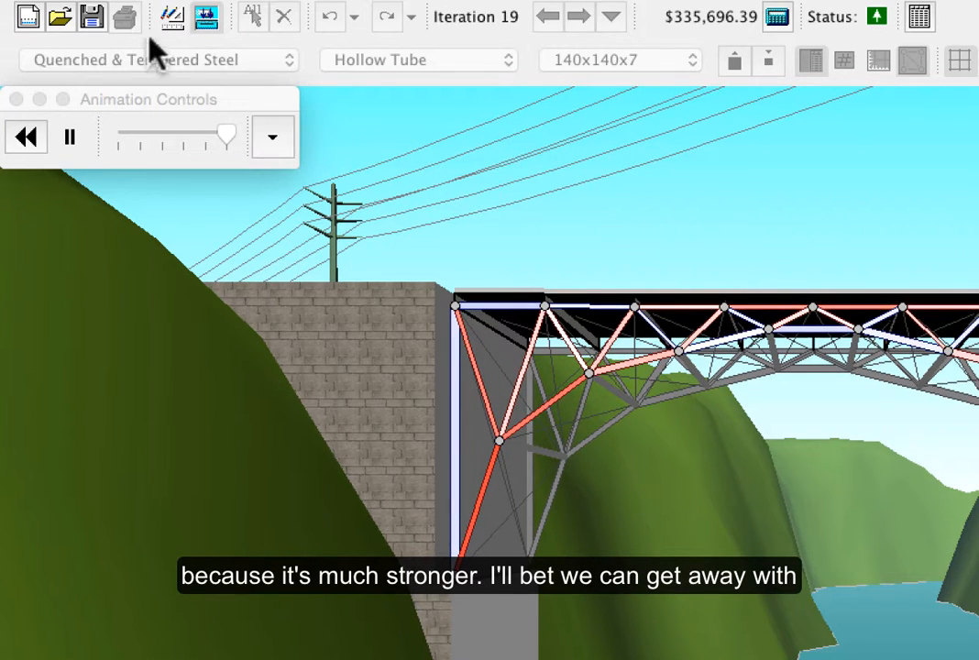
click(172, 16)
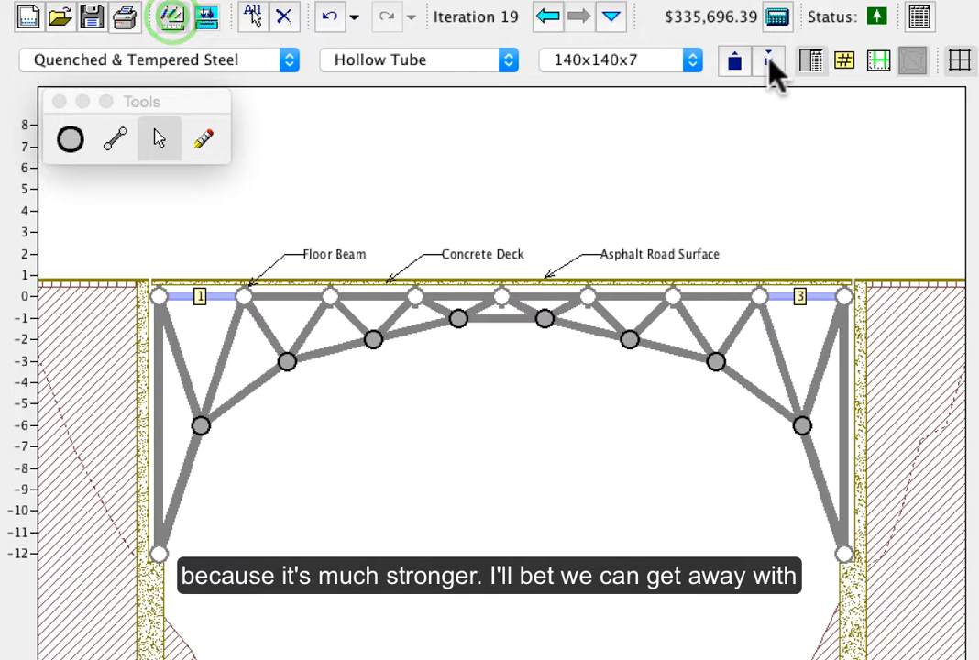
Reduce members 1 and 3 to 120x120x6 and run the load test again
click(769, 60)
click(770, 61)
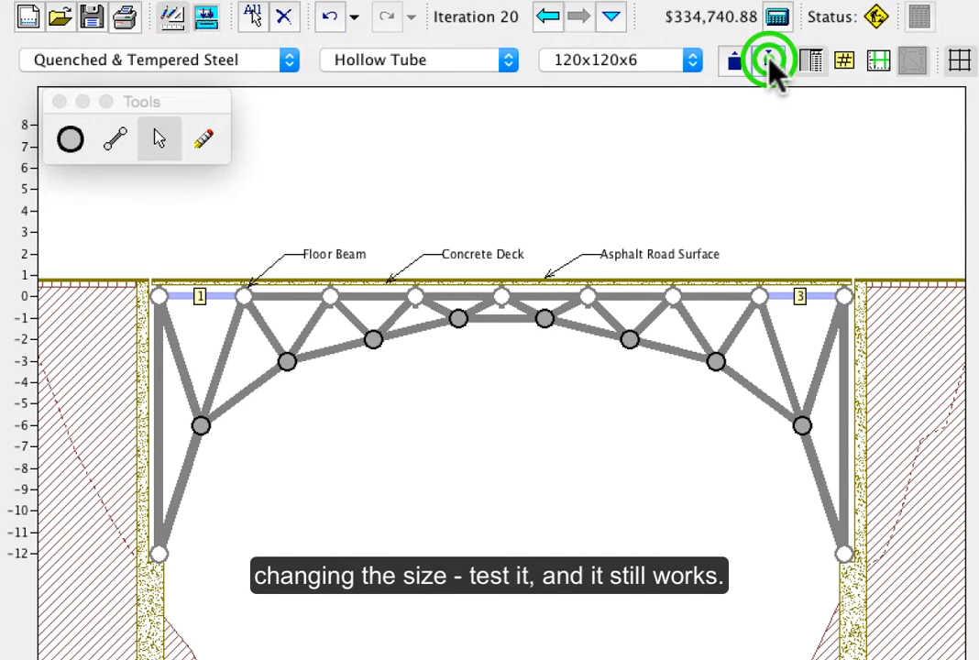
click(207, 17)
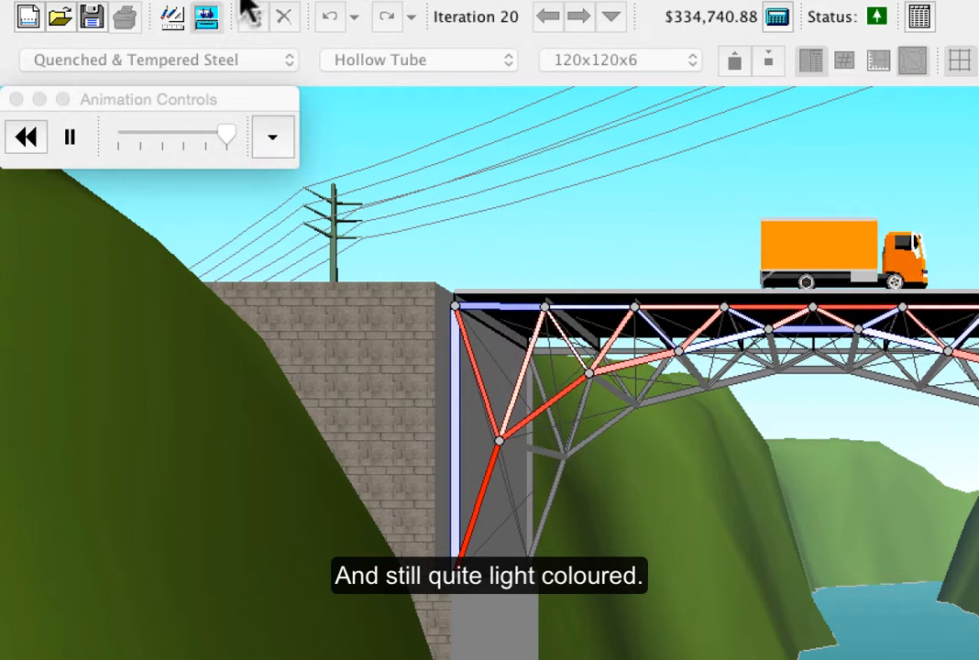
click(171, 17)
click(89, 58)
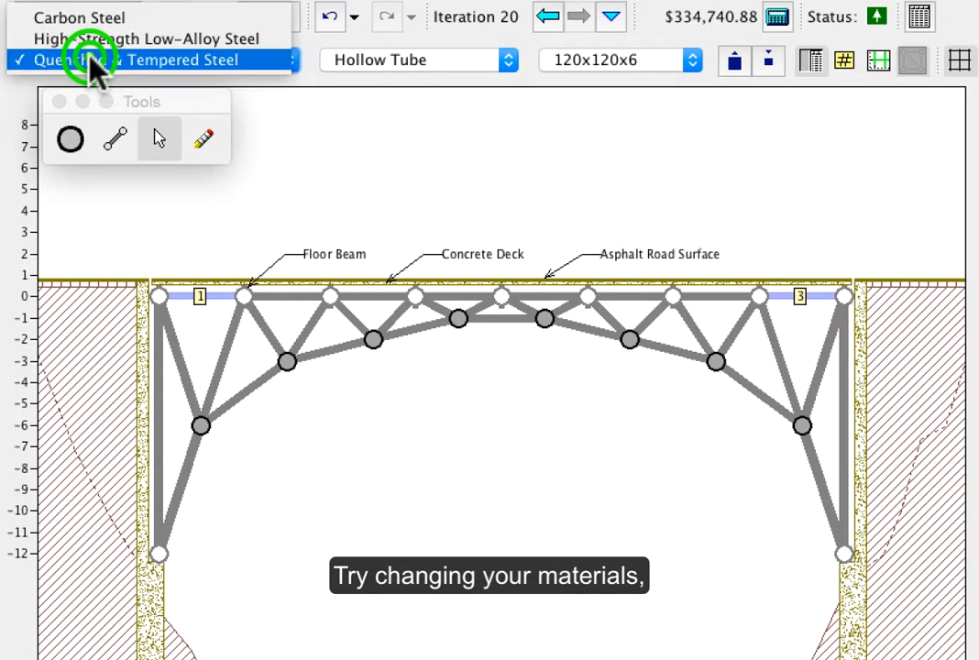
click(89, 58)
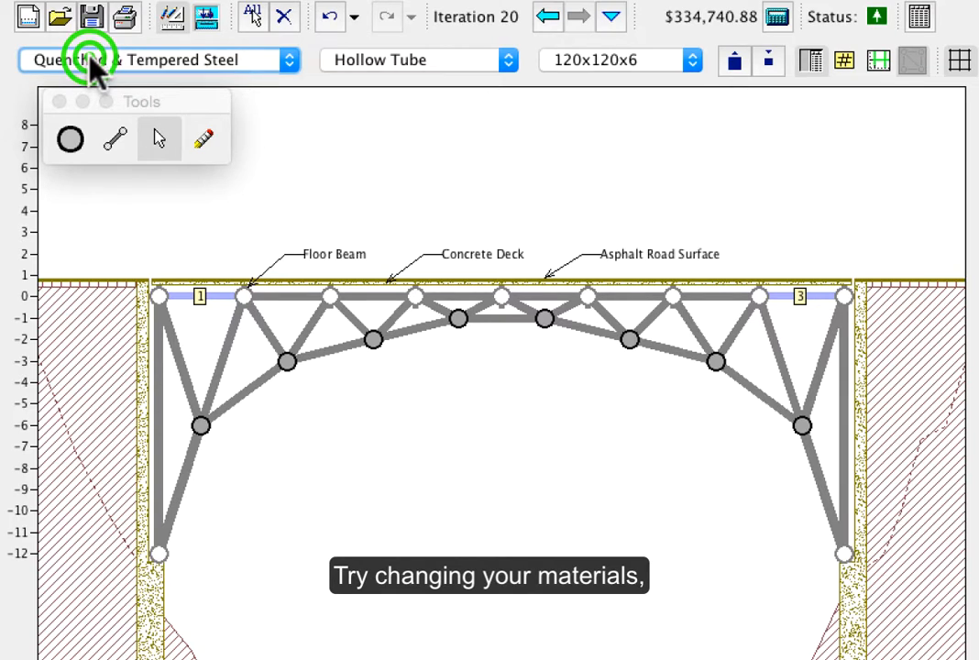
click(415, 61)
click(415, 61)
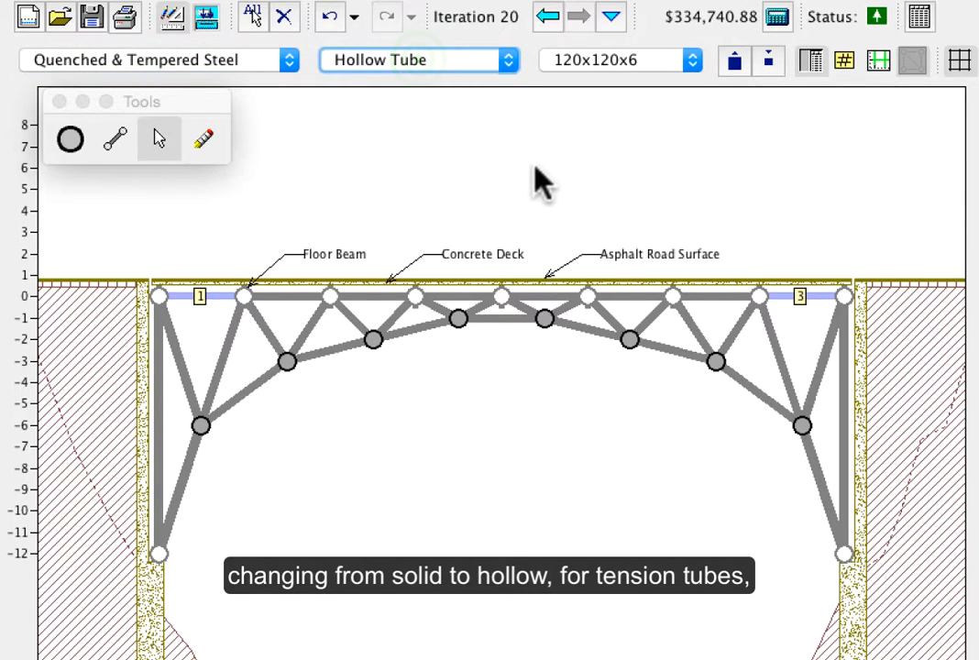